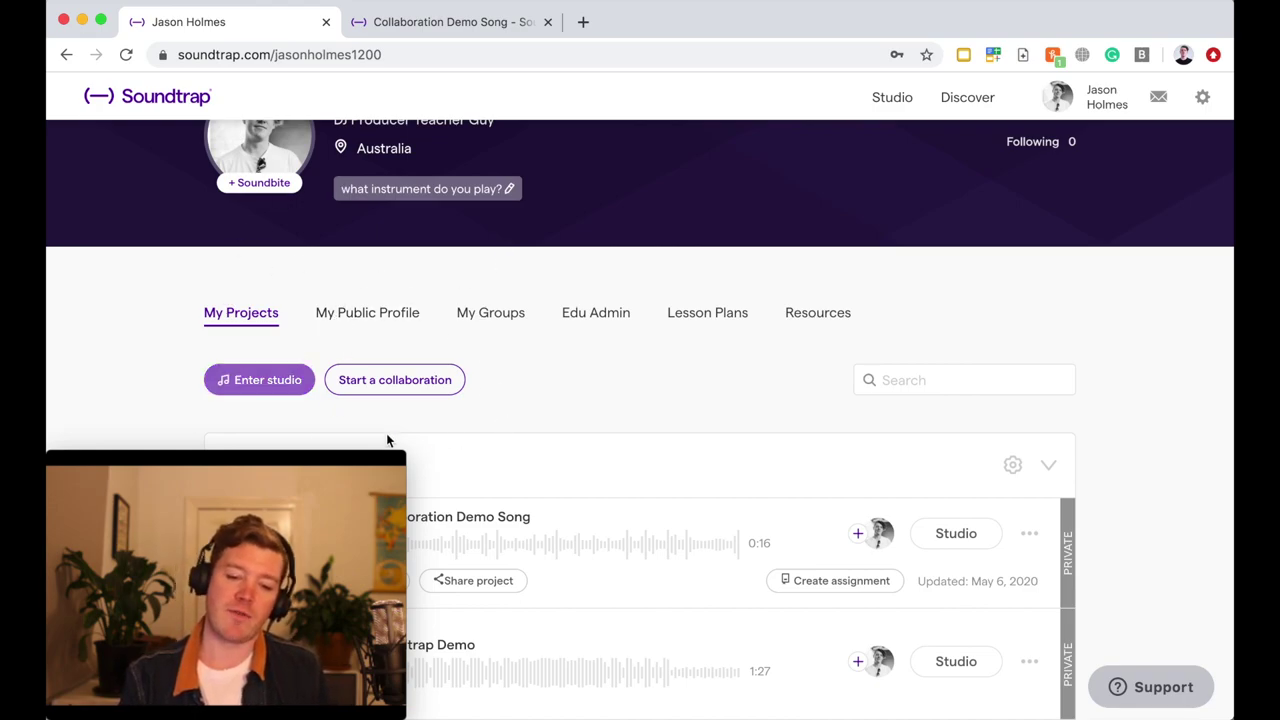
- Open the email invite form, close it unsent, then check the second account's browser and return
scroll(384, 171, "up", 2)
scroll(384, 171, "down", 4)
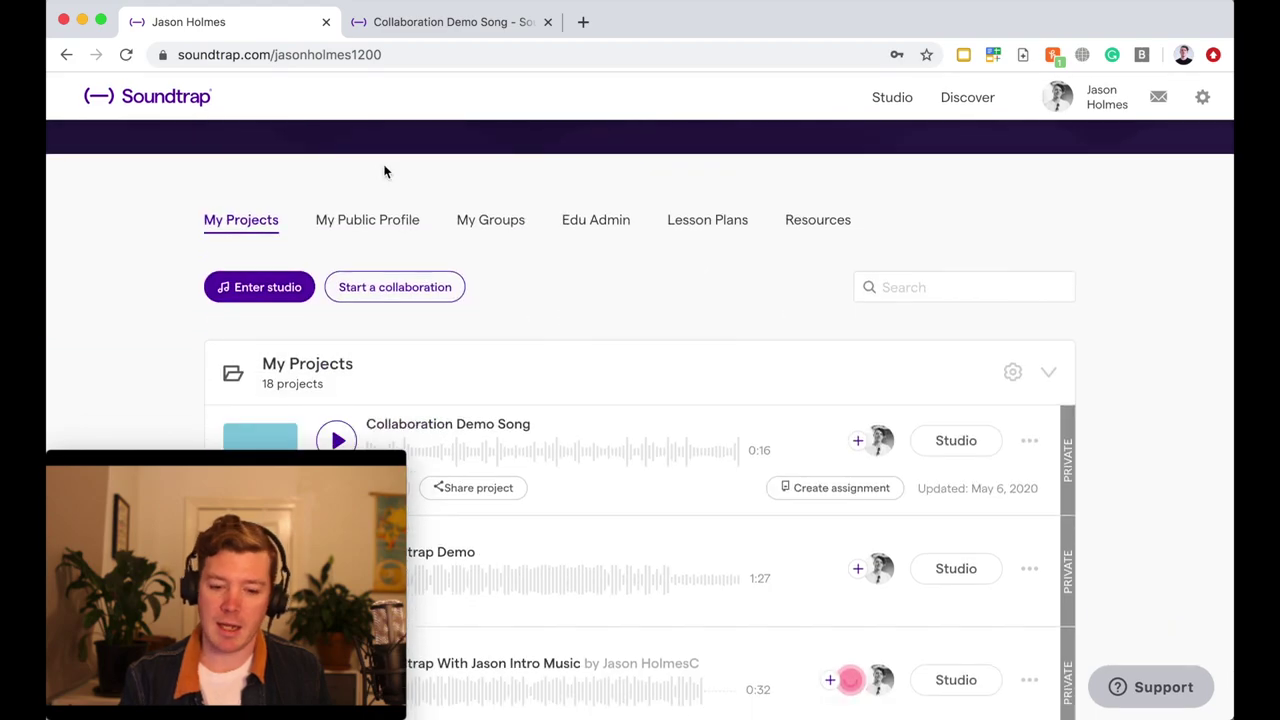
left_click(378, 292)
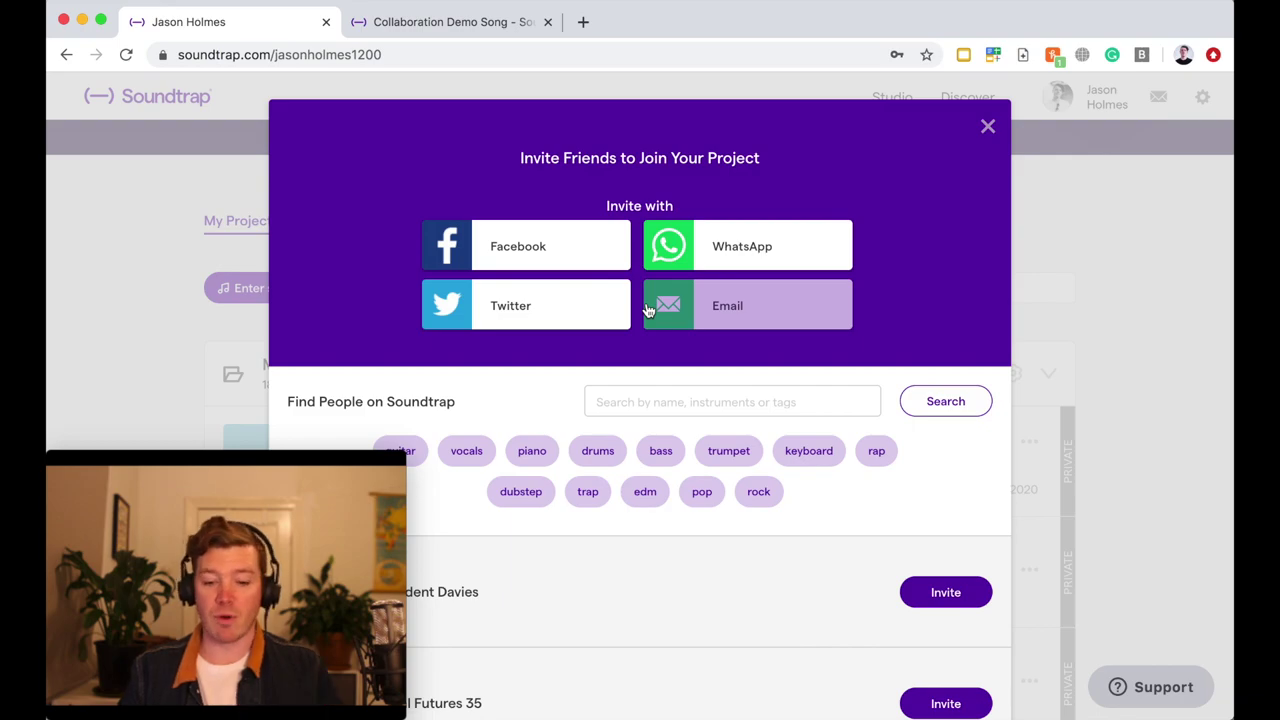
left_click(740, 300)
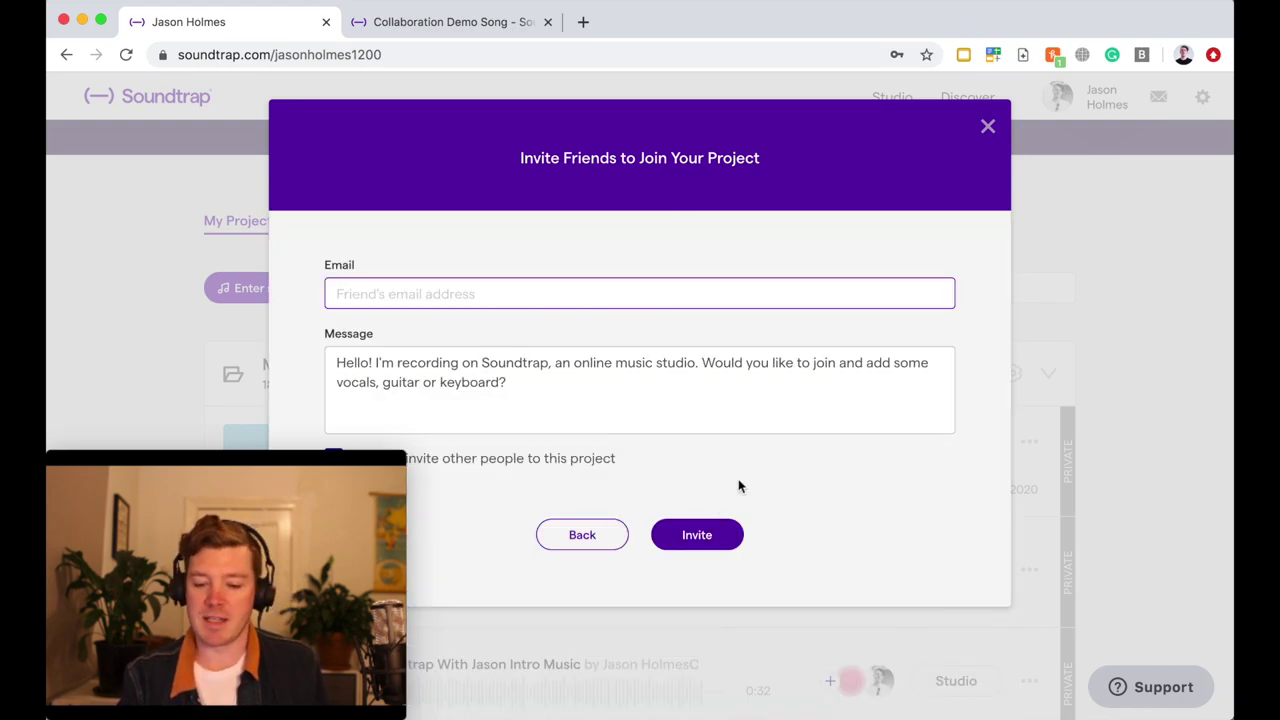
left_click(987, 129)
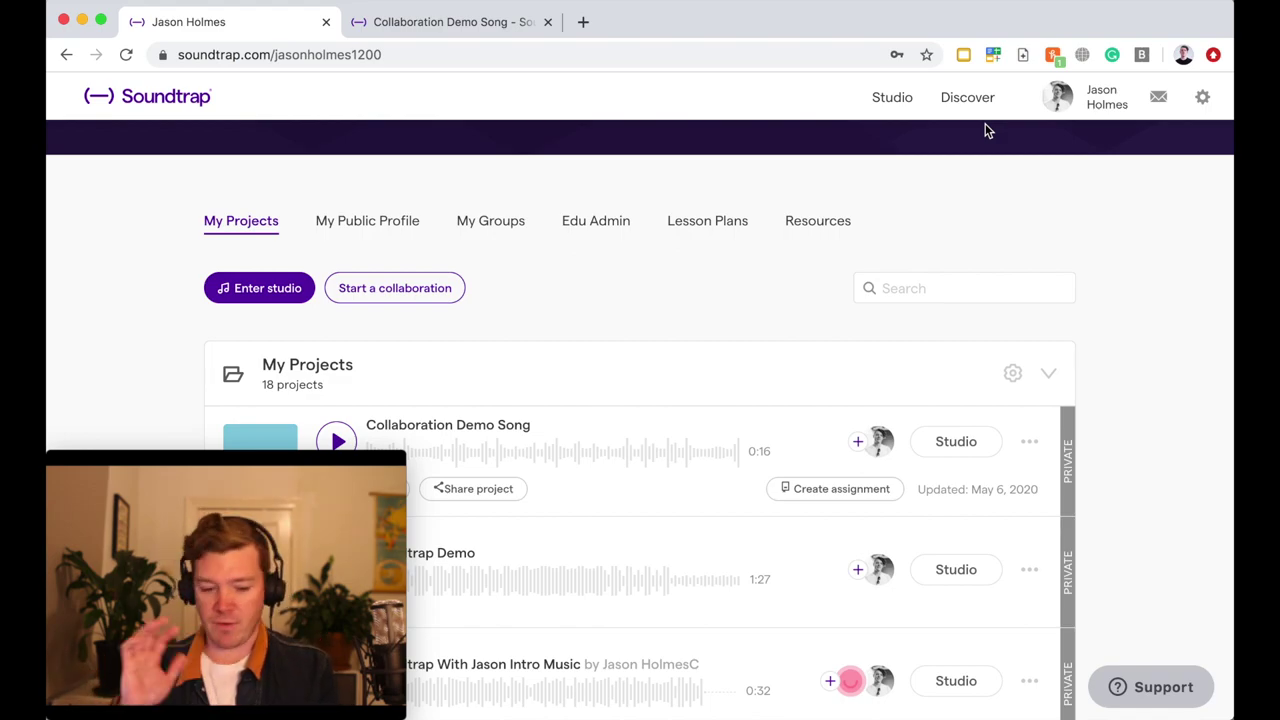
key("super+Tab")
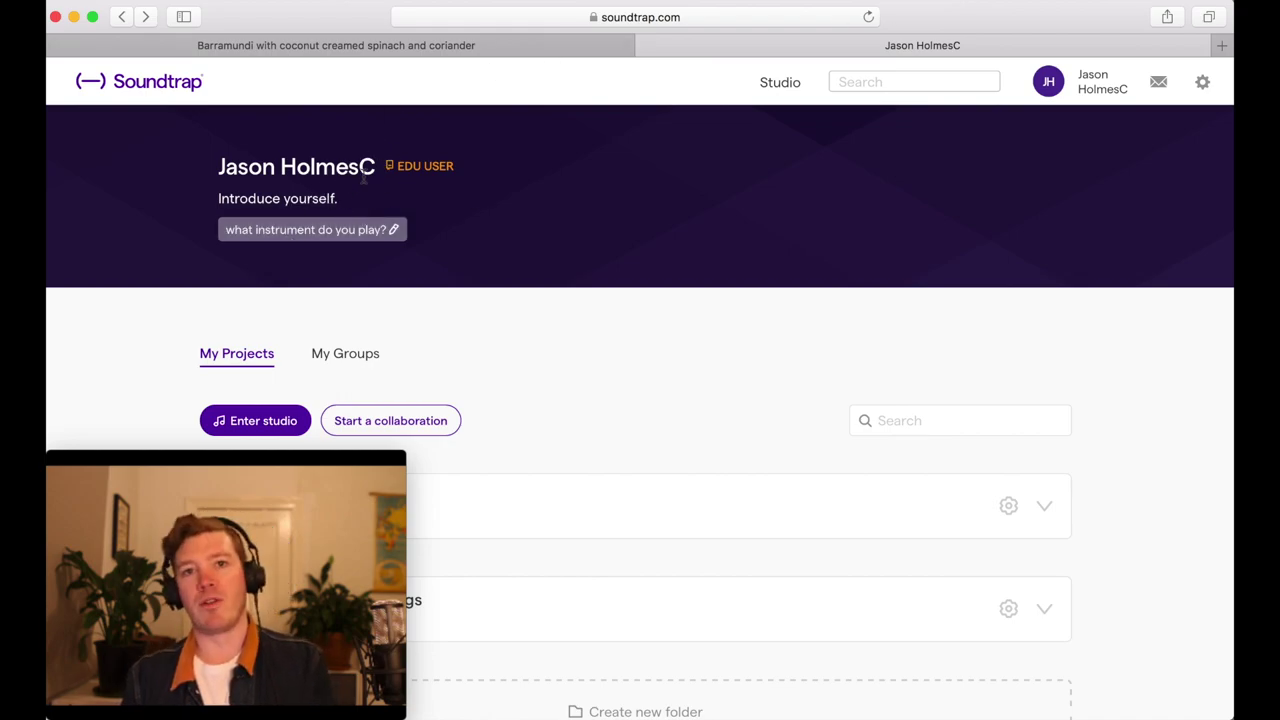
key("super+Tab")
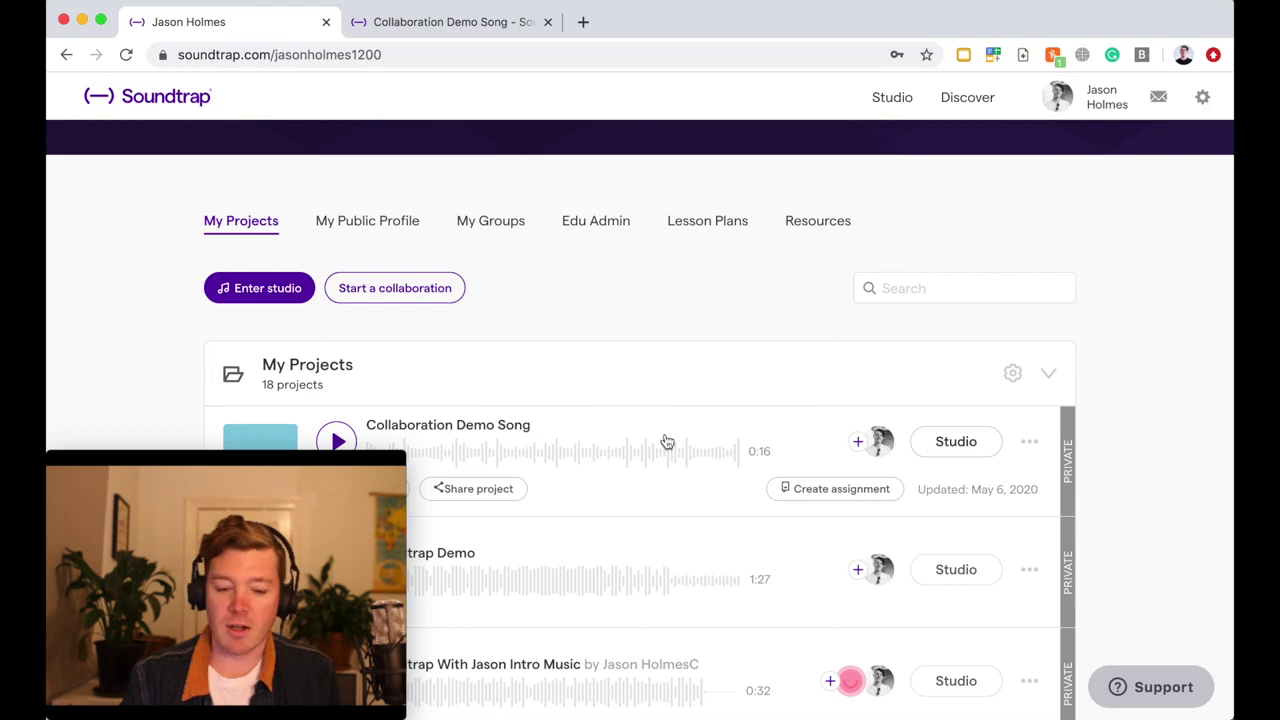
- Close the duplicate studio tab, show the Collaboration Demo Song studio, and open Invite a friend
left_click(933, 449)
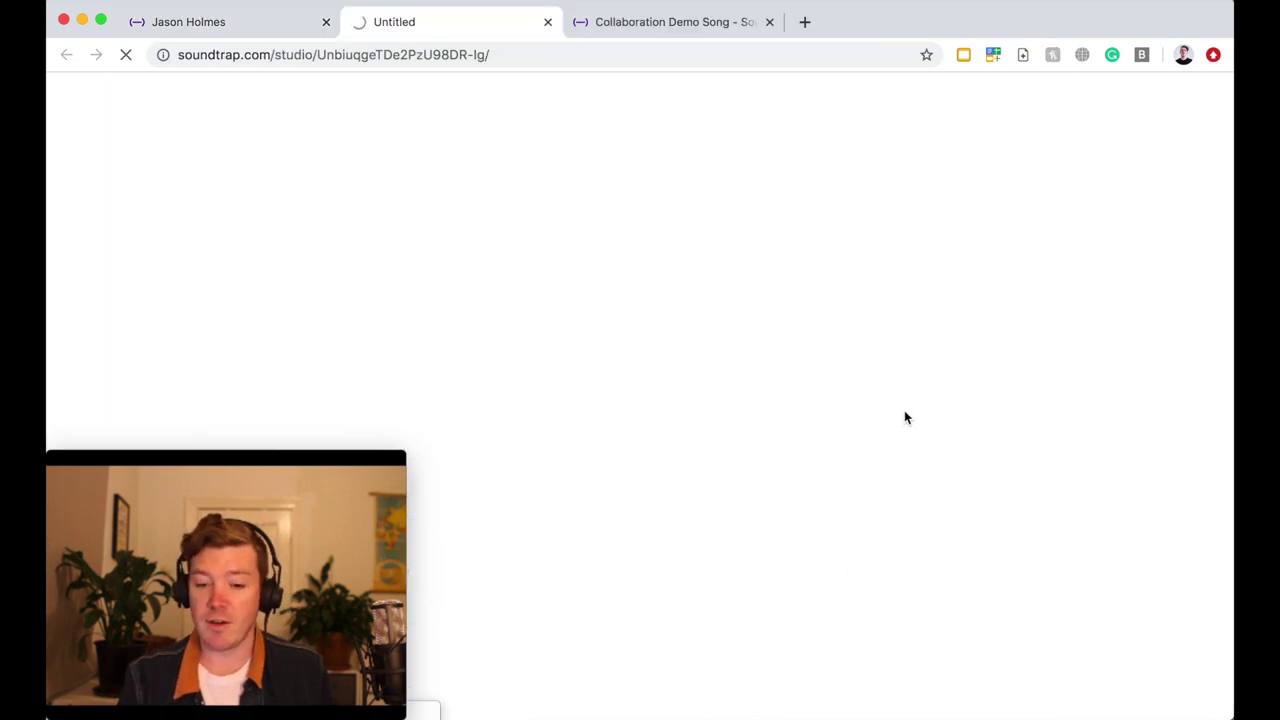
left_click(547, 22)
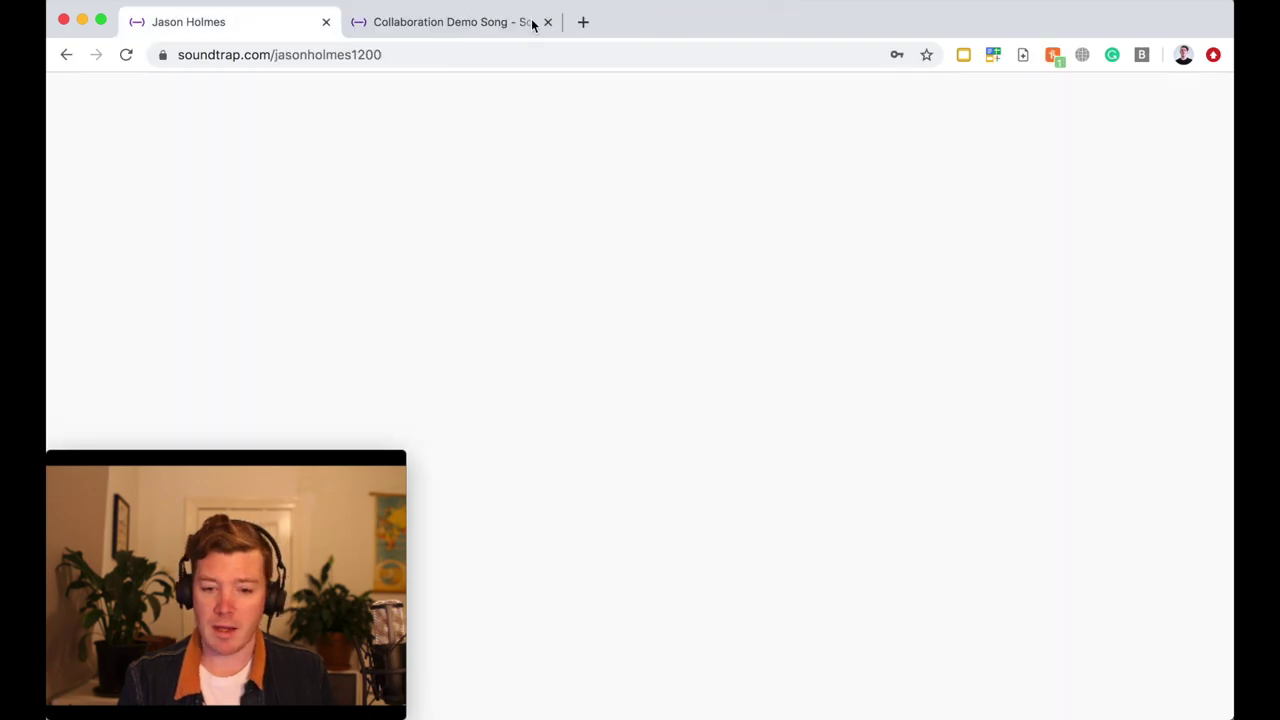
left_click(430, 22)
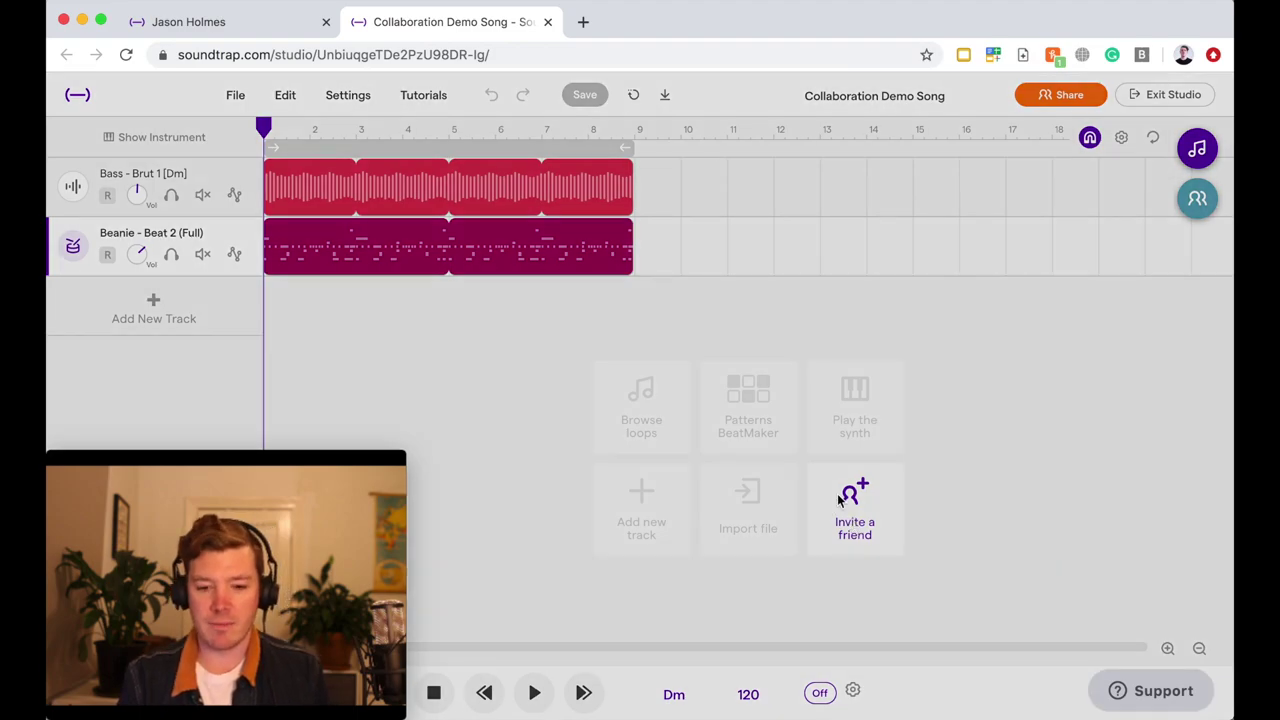
left_click(853, 527)
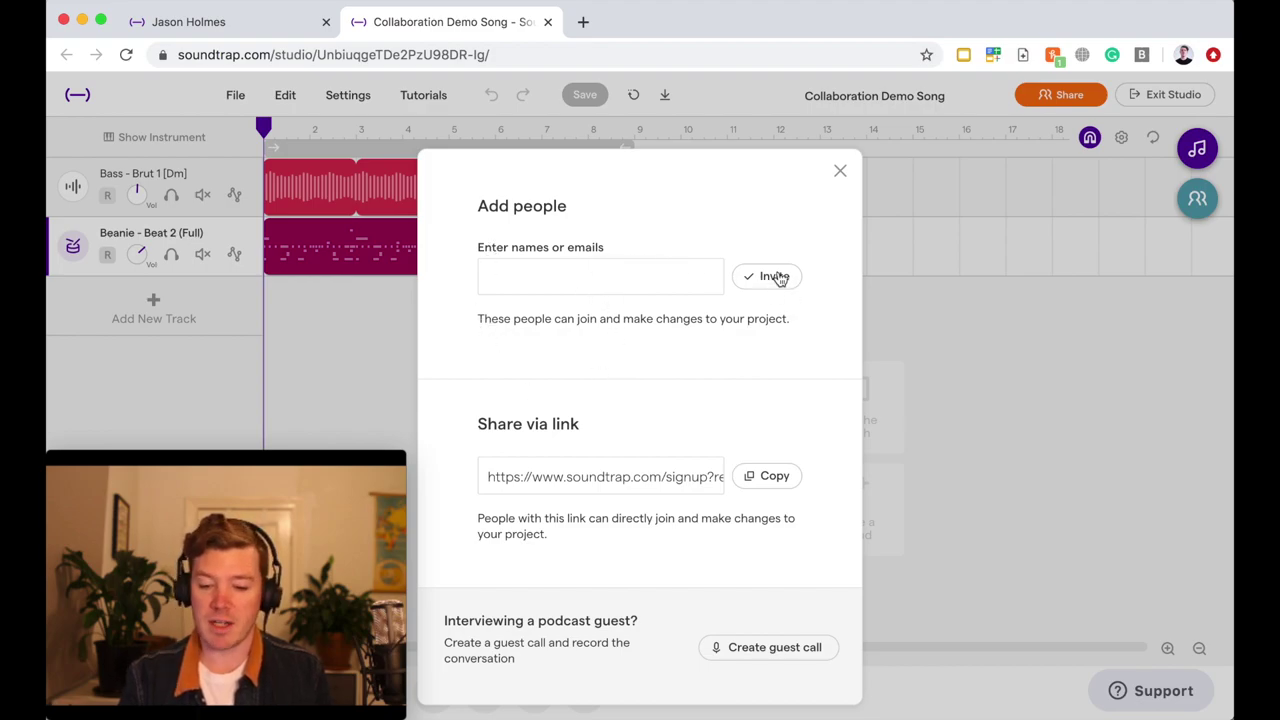
- From the Collaborators panel, invite the second account by username, then close the dialog
left_click(840, 174)
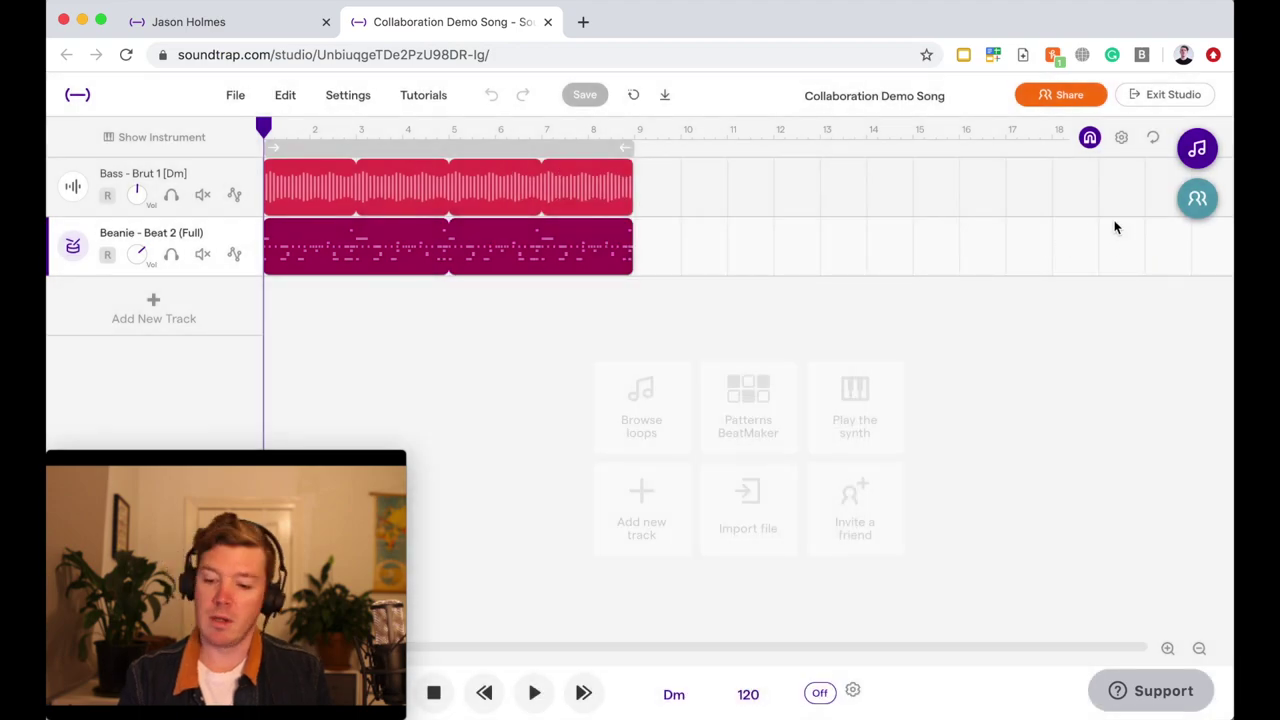
left_click(1196, 200)
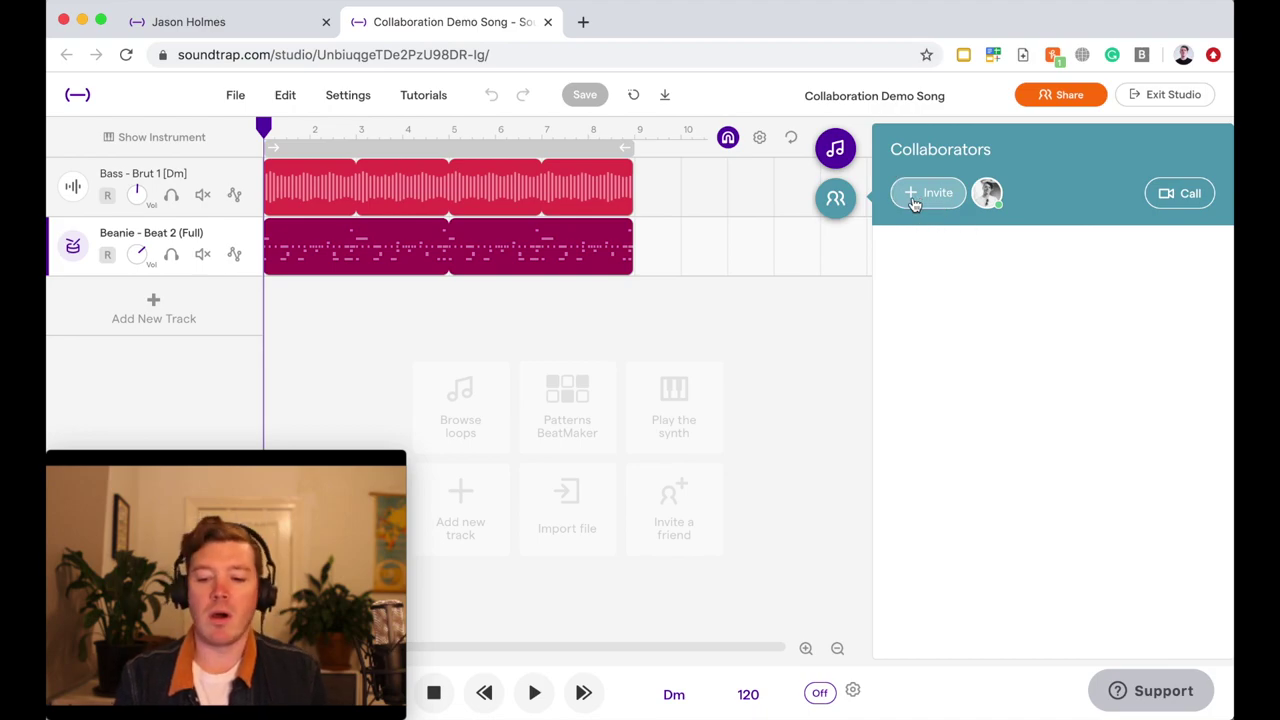
left_click(915, 200)
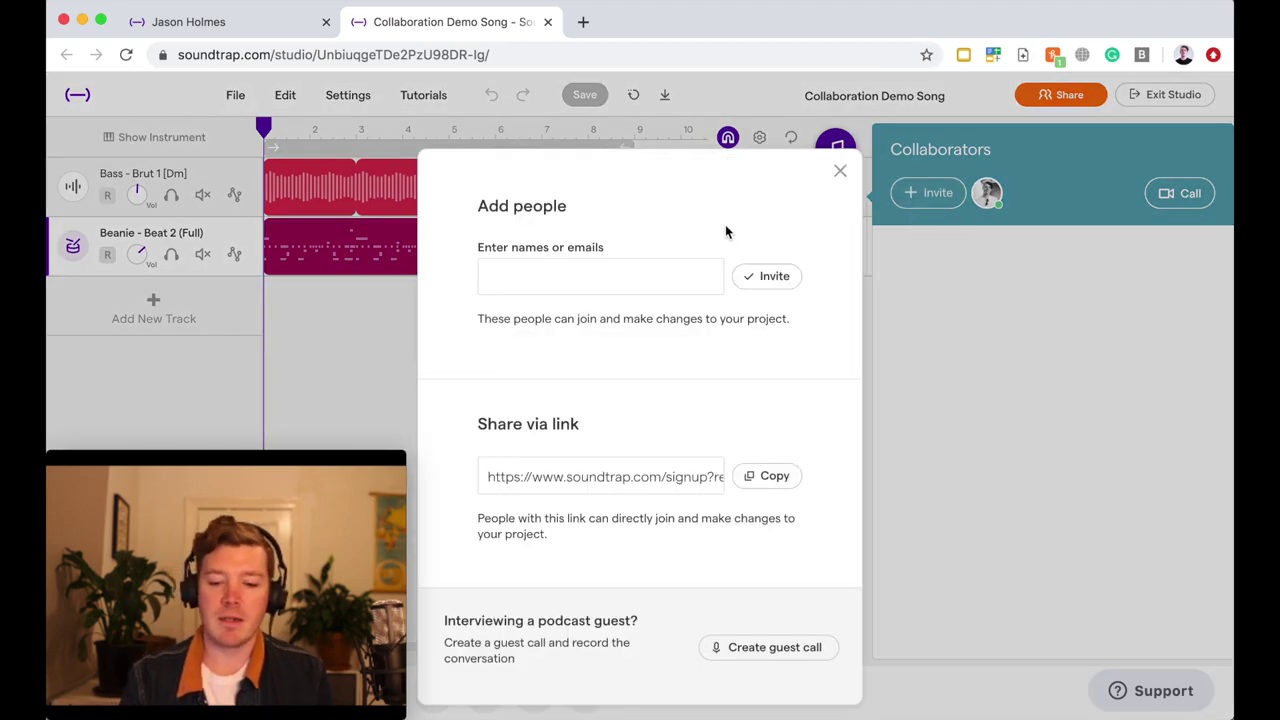
left_click(591, 281)
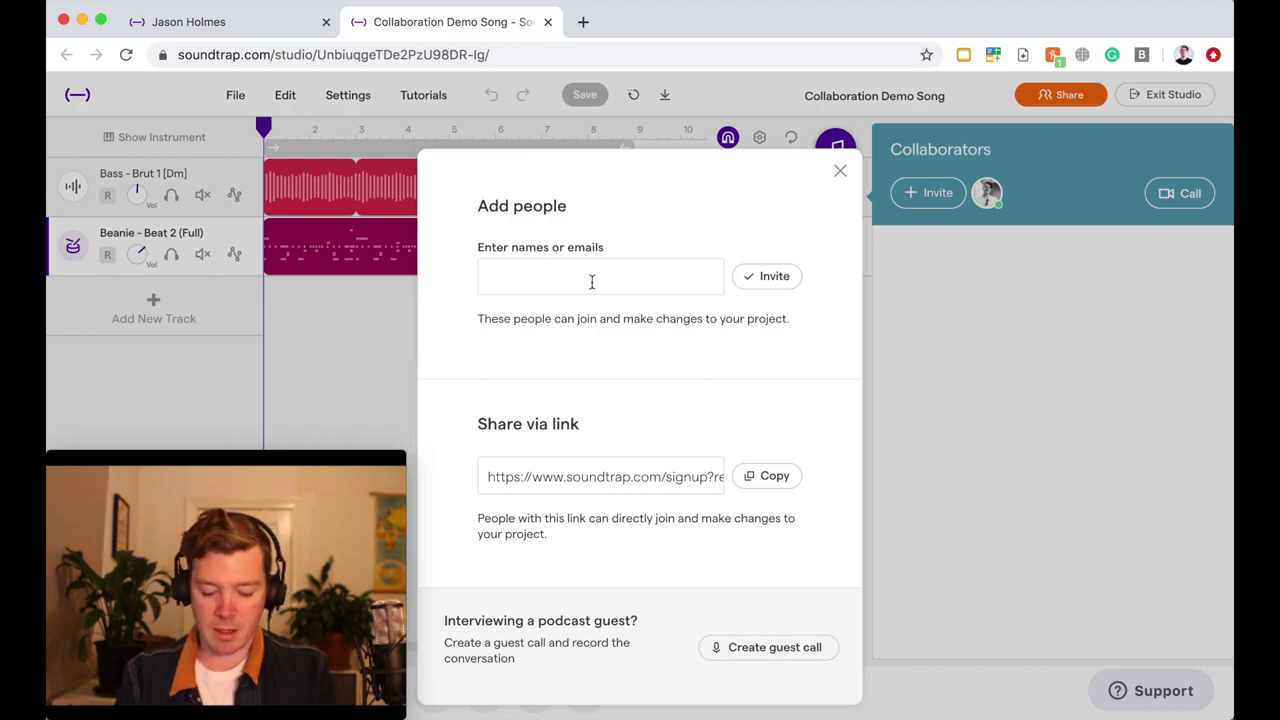
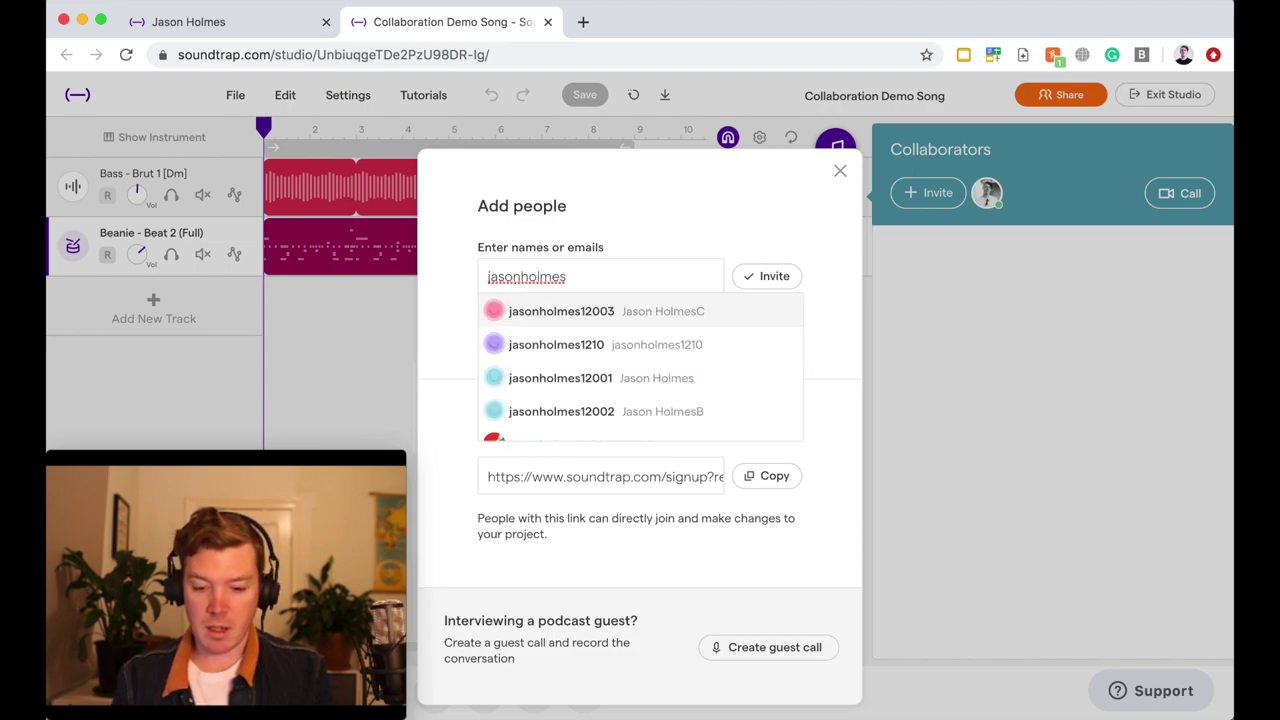
left_click(638, 314)
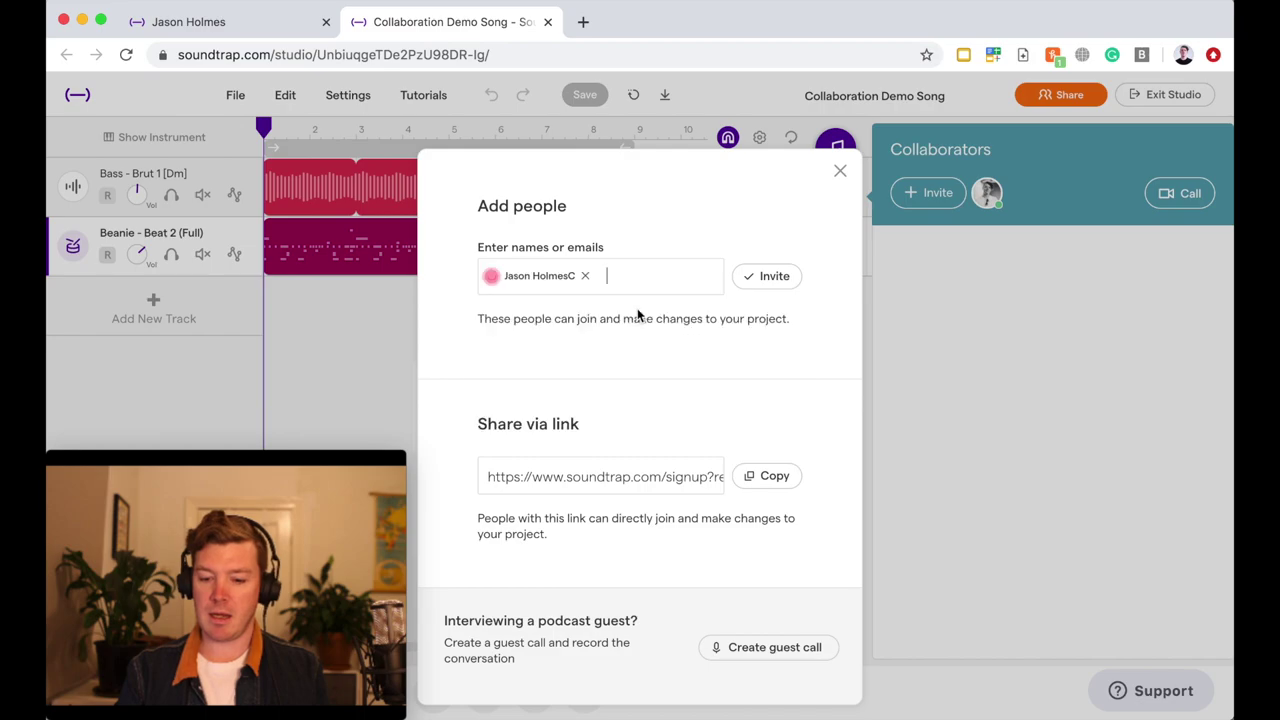
left_click(752, 282)
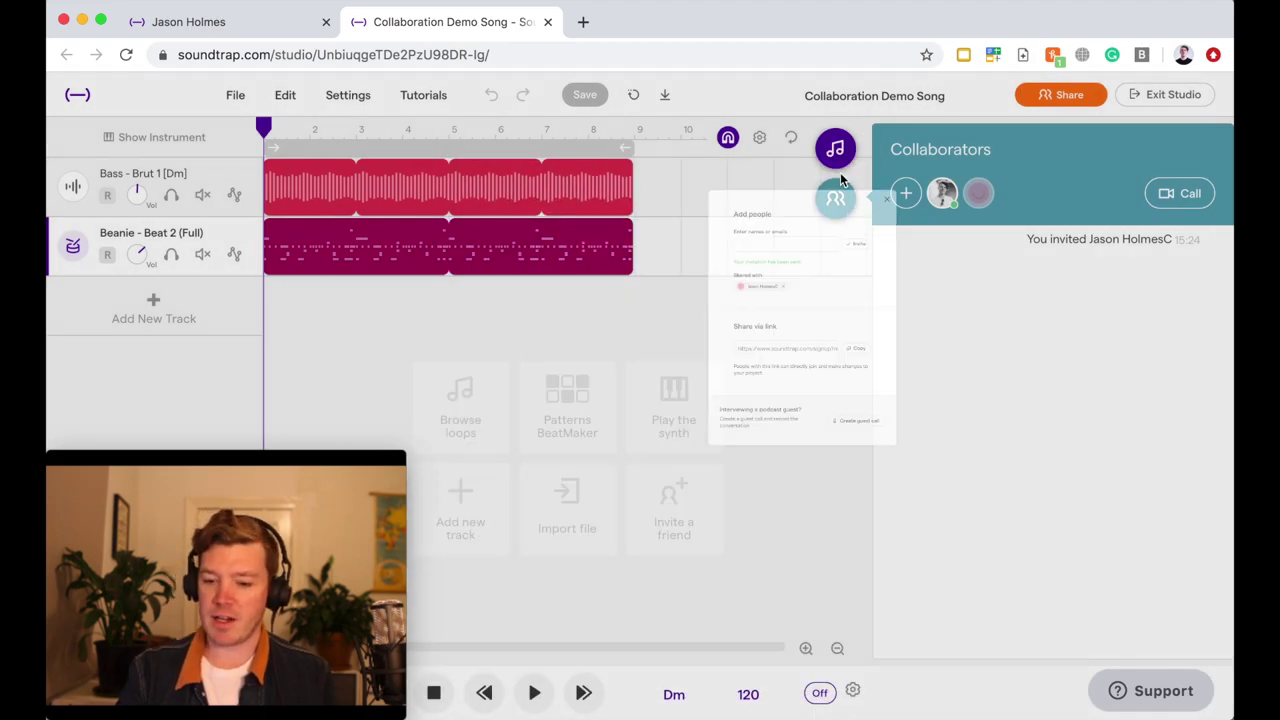
left_click(840, 172)
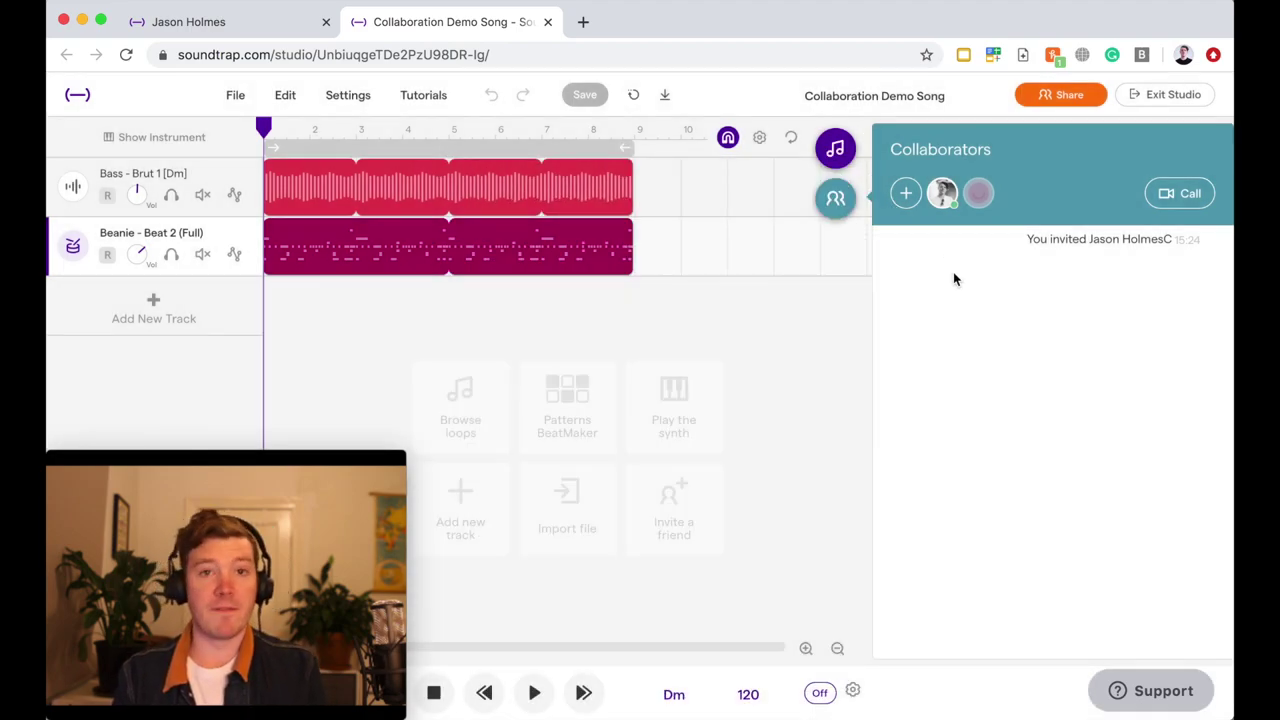
- In the second account's browser, close the recipe tab, accept the invitation, and enable notifications
key("super+Tab")
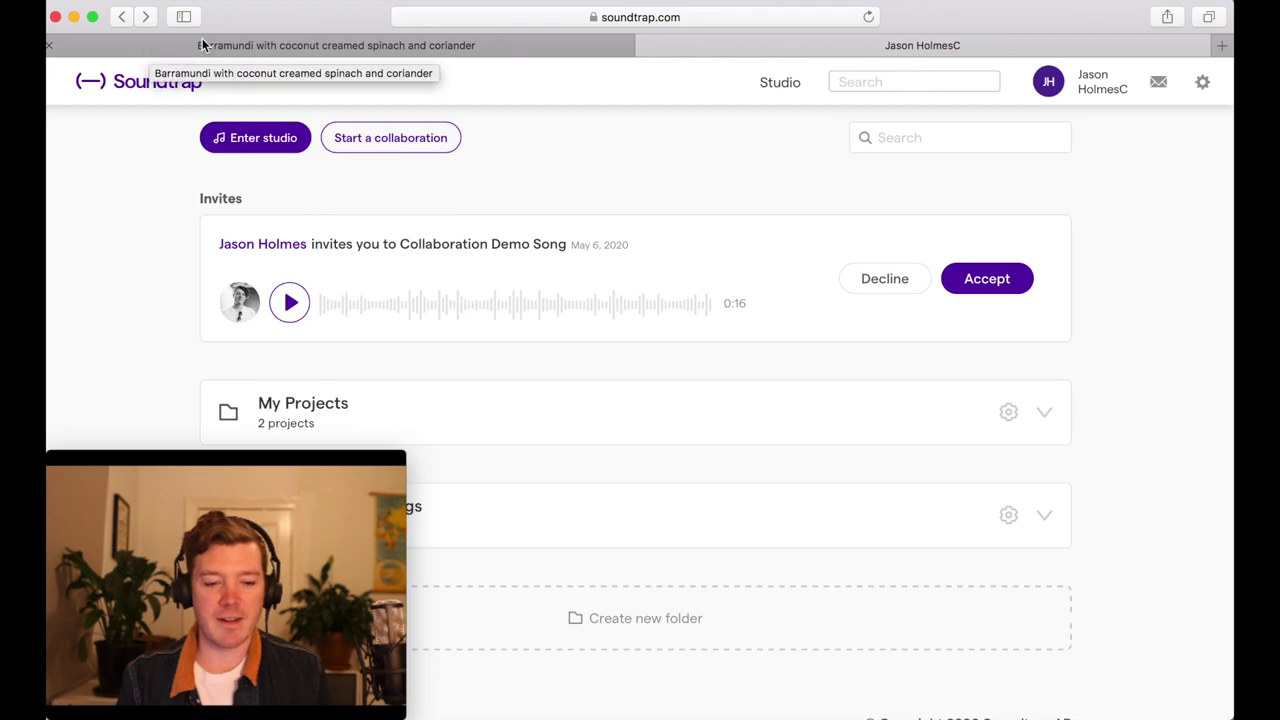
left_click(50, 46)
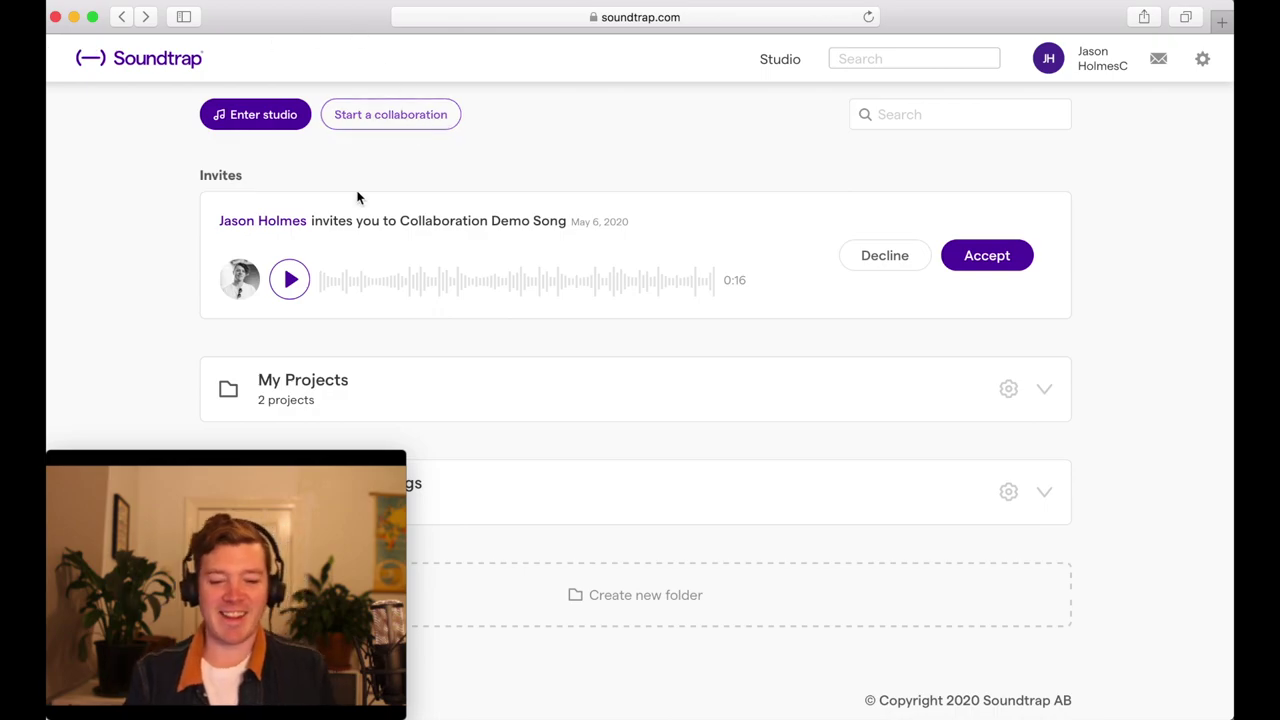
scroll(583, 212, "up", 5)
scroll(583, 212, "down", 5)
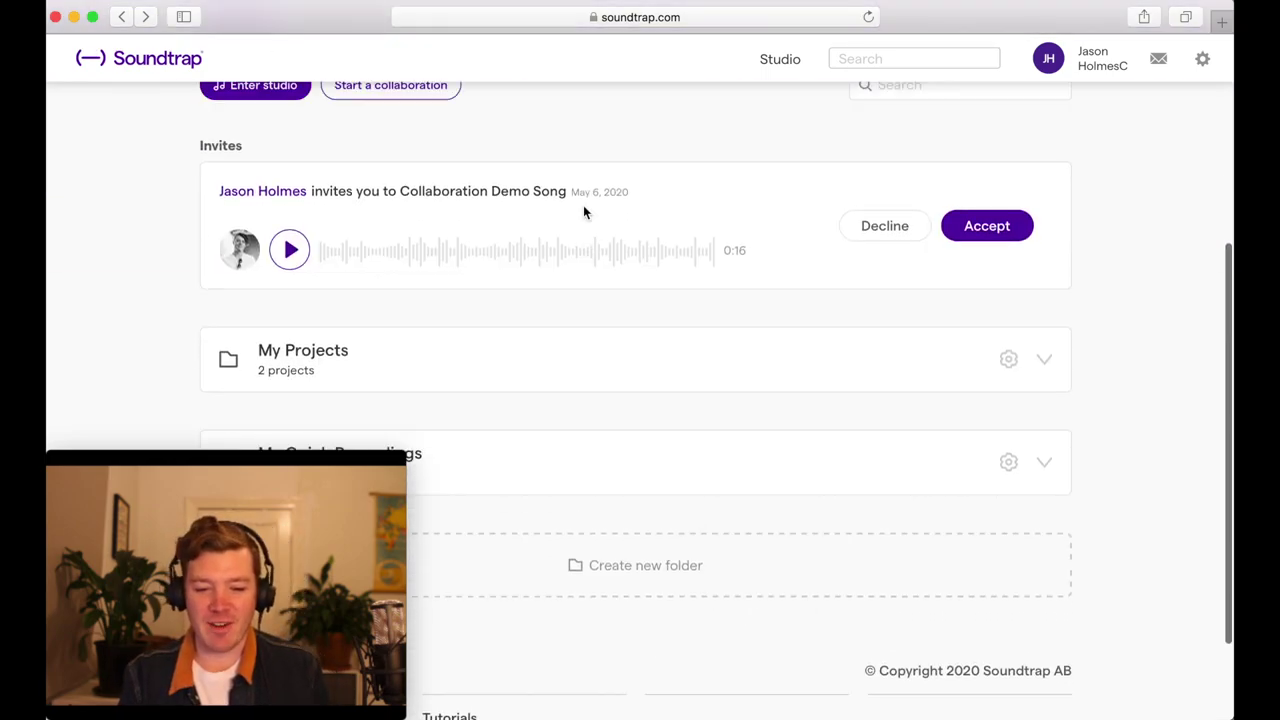
scroll(583, 212, "up", 2)
scroll(585, 212, "down", 2)
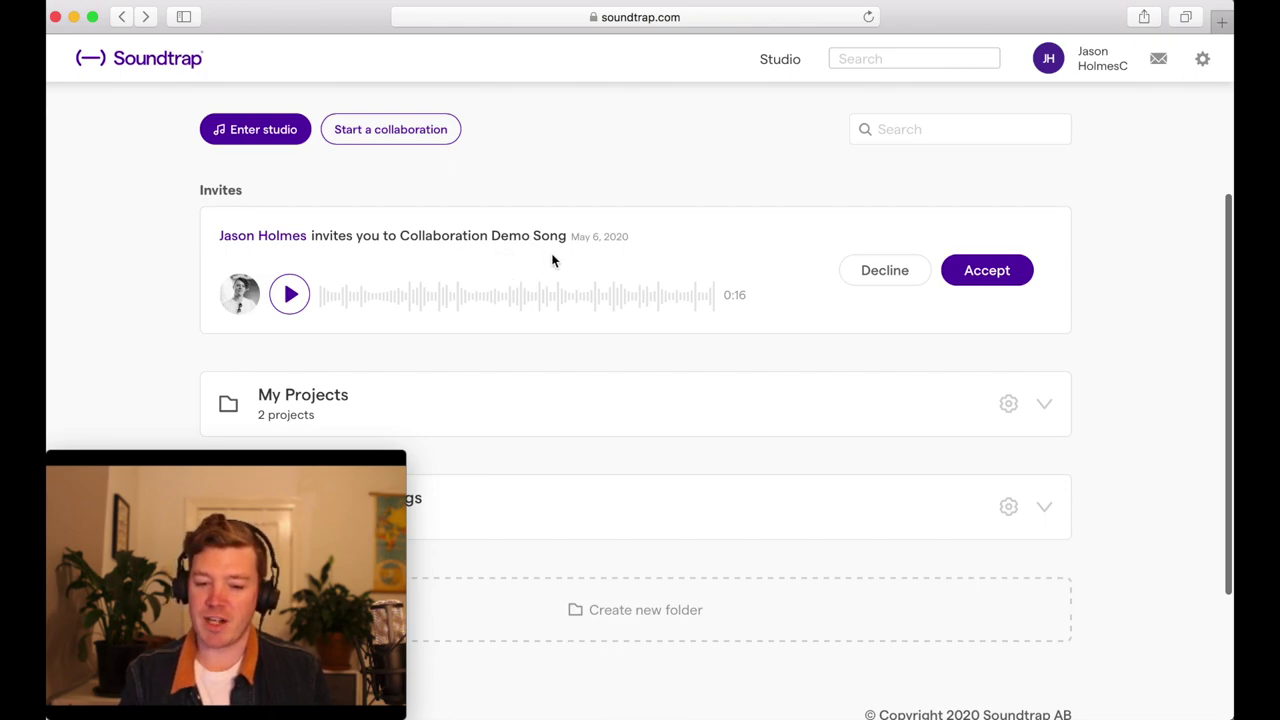
left_click(995, 280)
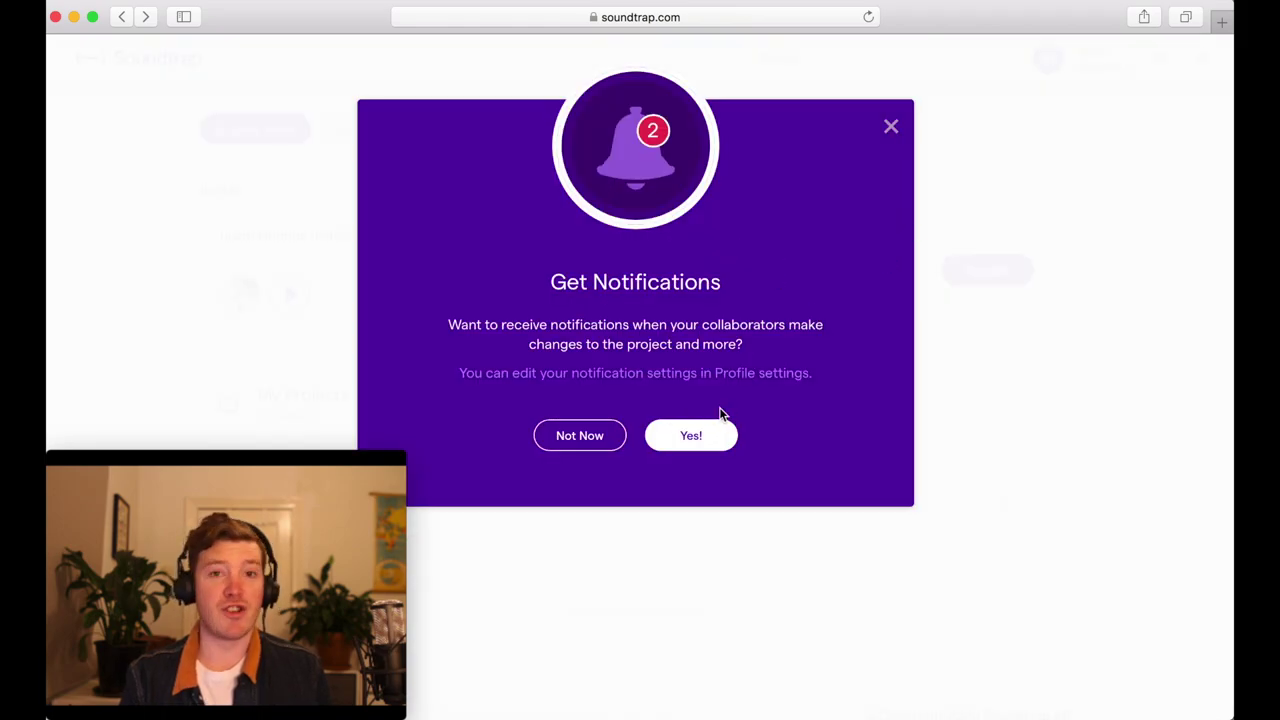
left_click(701, 442)
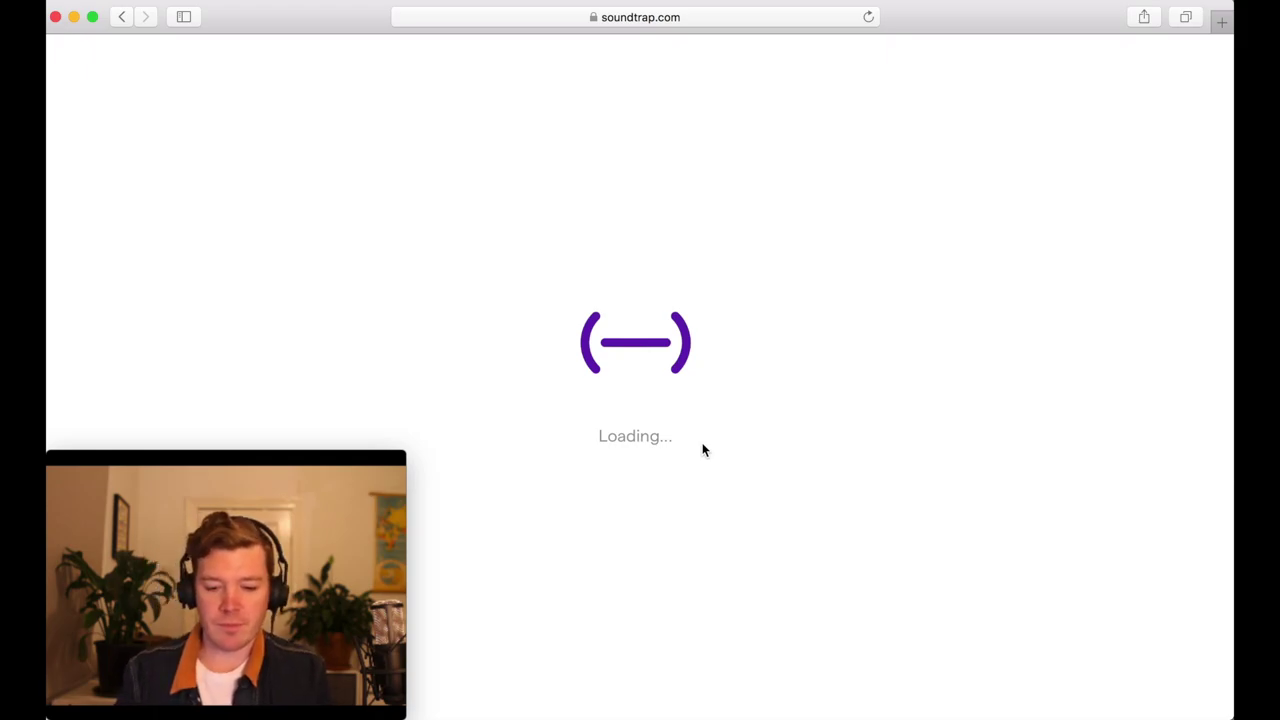
- Return to the host's studio and watch the Collaborators panel until the invitee joins
key("super+Tab")
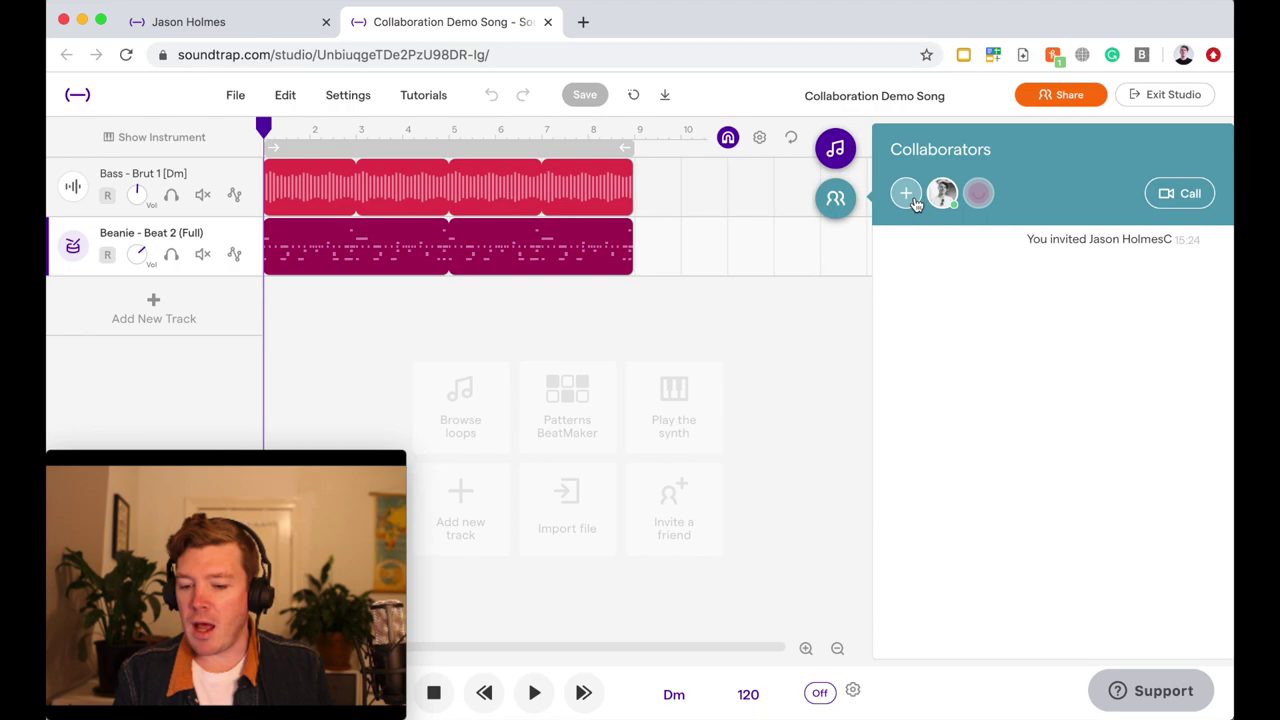
mouse_move(977, 197)
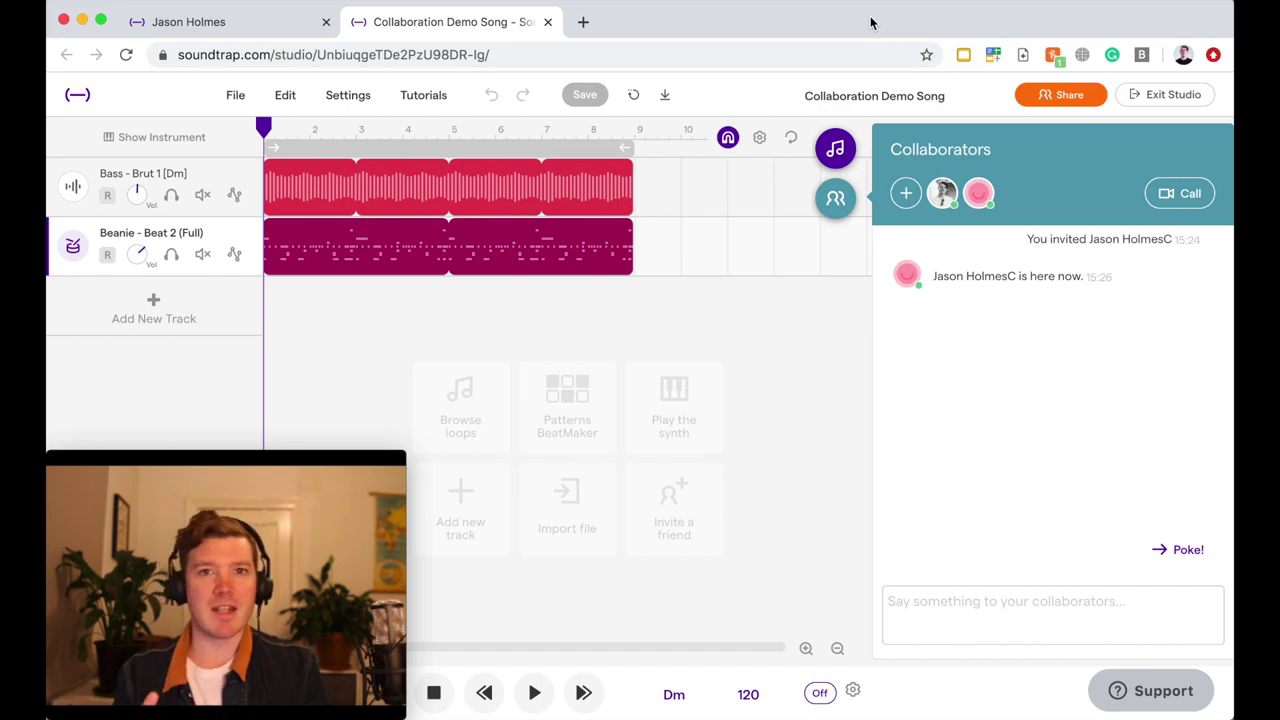
- Switch to the second account's studio and focus the 'Say something to your collaborators' box
key("super+Tab")
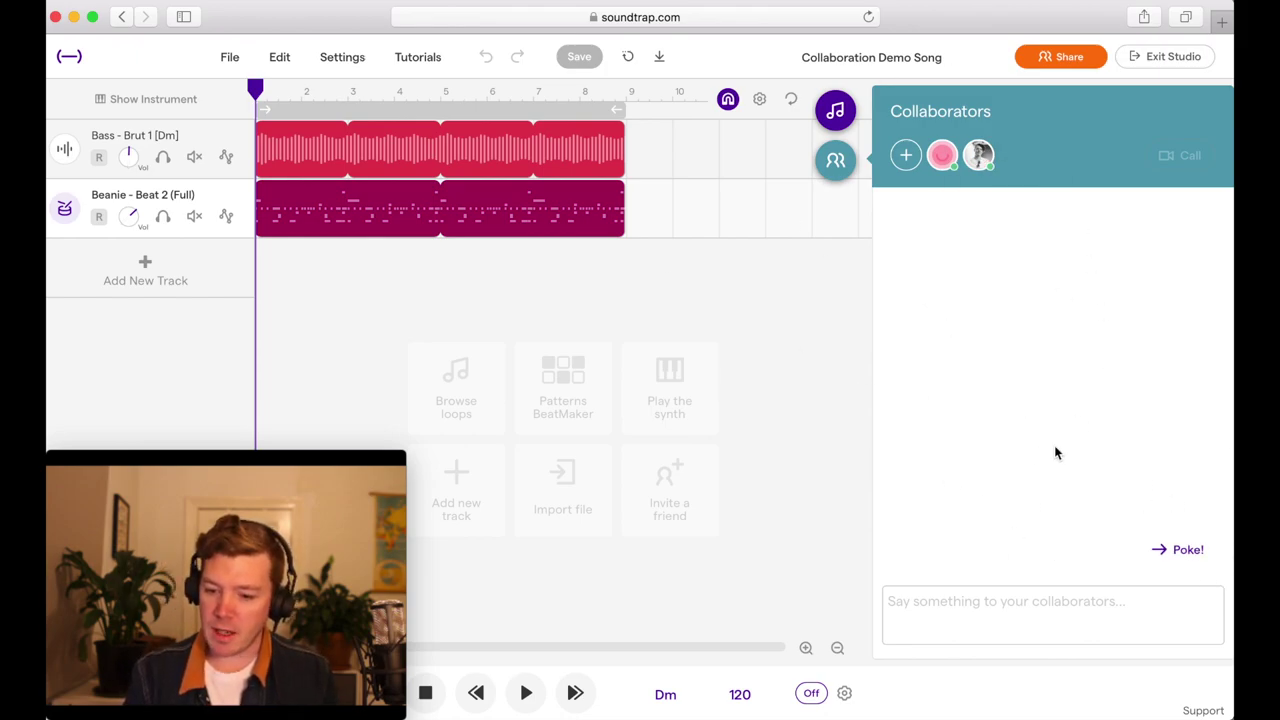
left_click(966, 632)
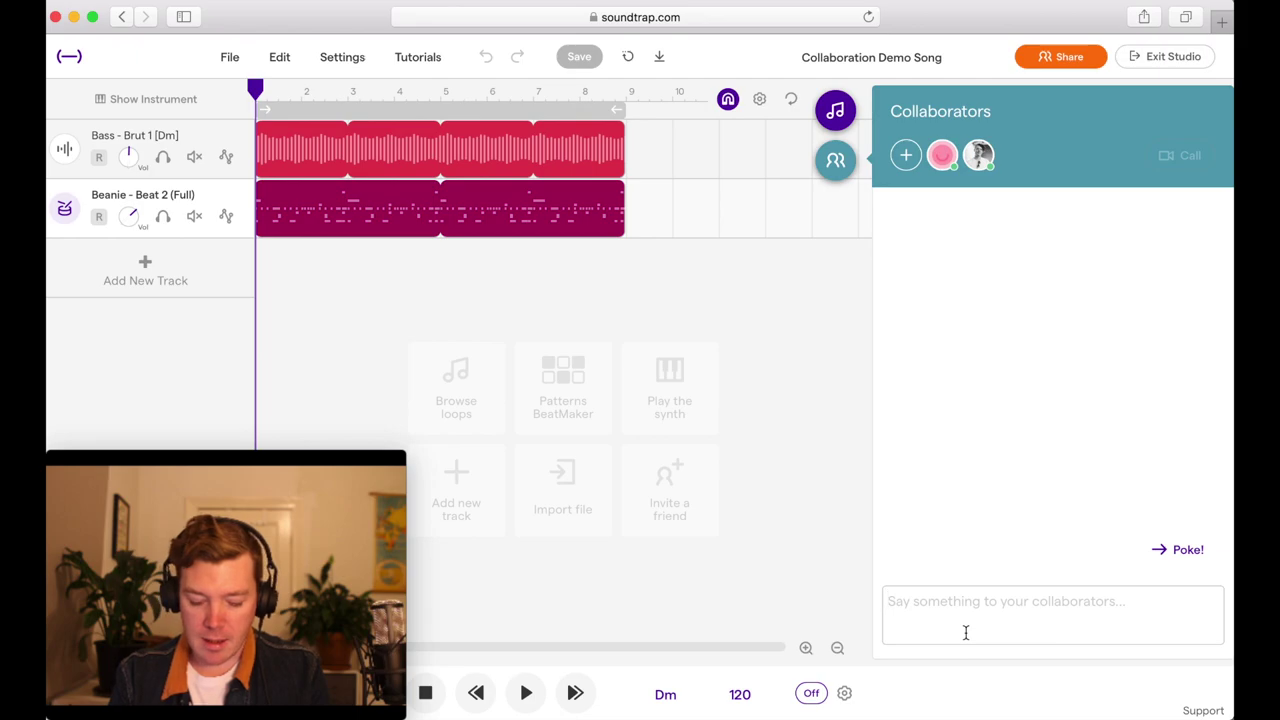
- Post 'Hi, I'd like to work on a melody.' in the collaborators chat
type("Hi, I")
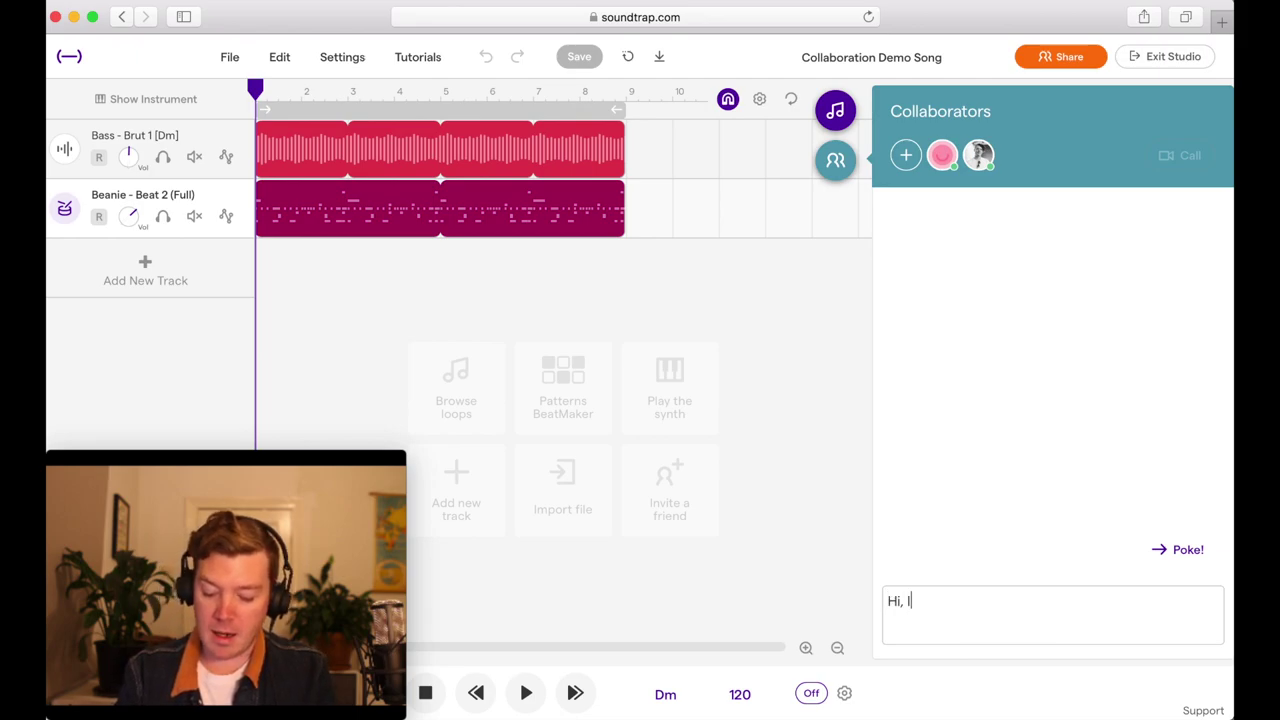
type("'d li")
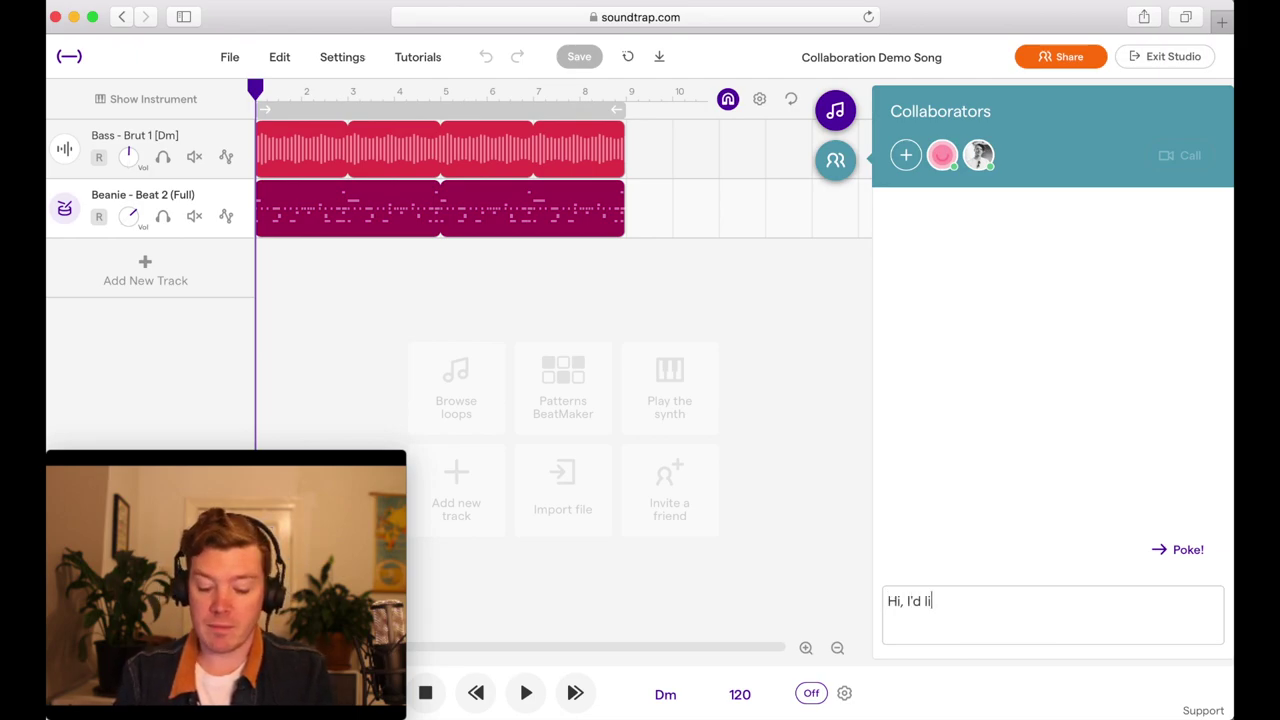
type("ke to work on ")
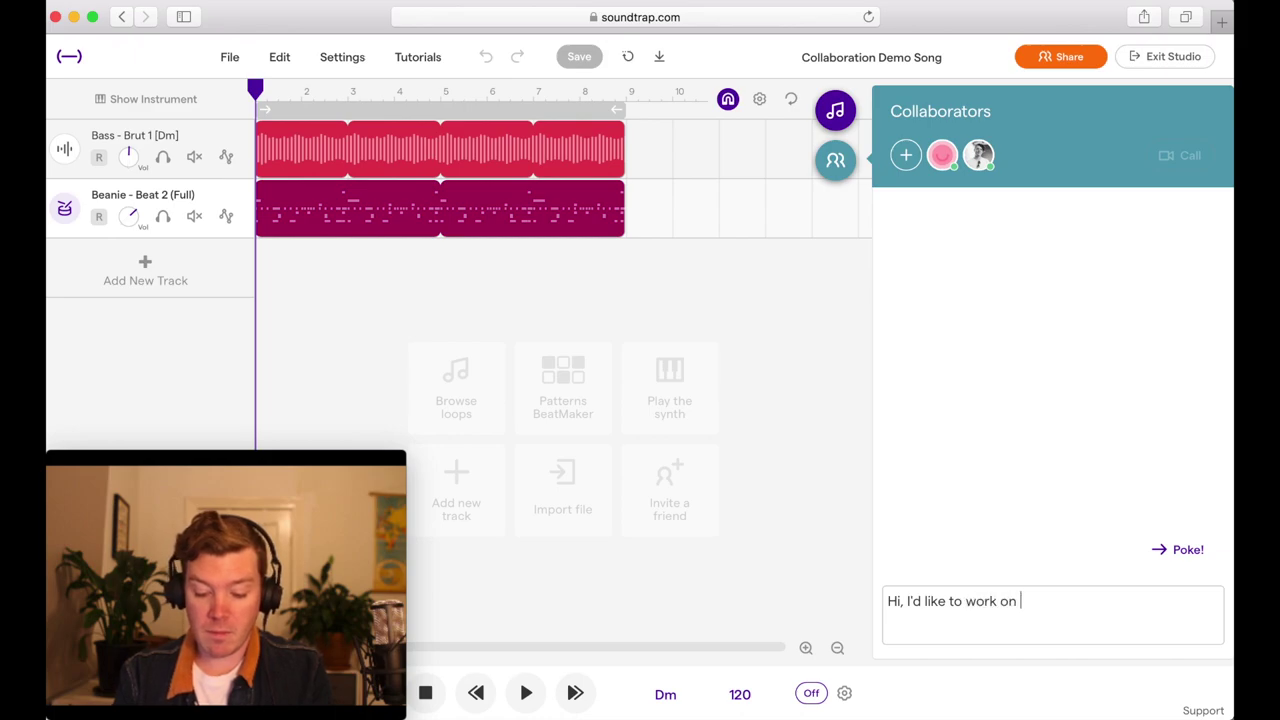
type("a melod")
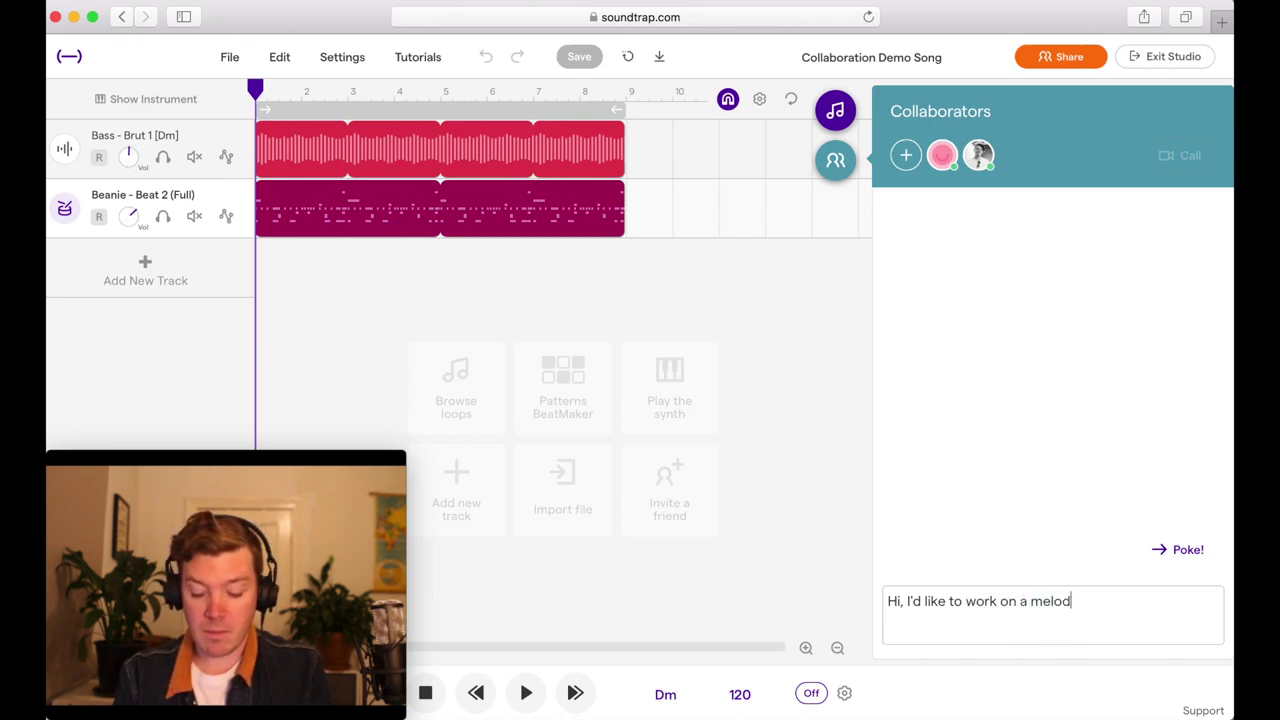
type("y")
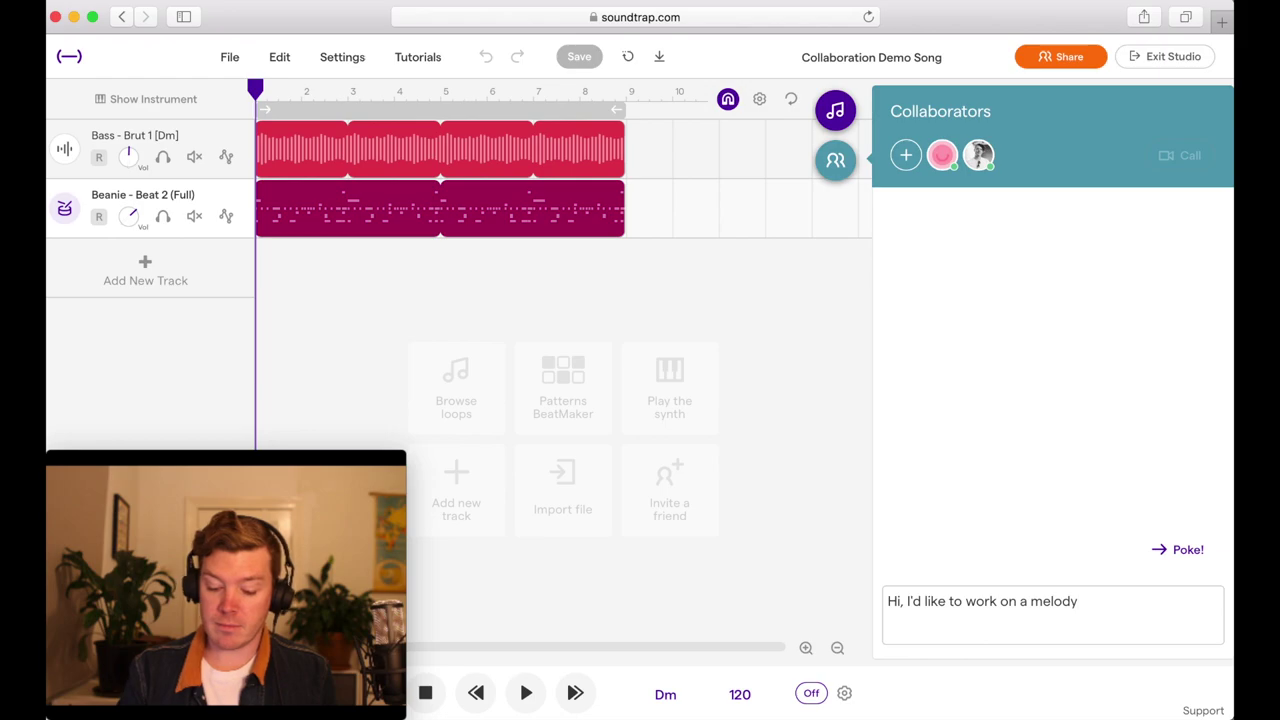
type(".")
key("Return")
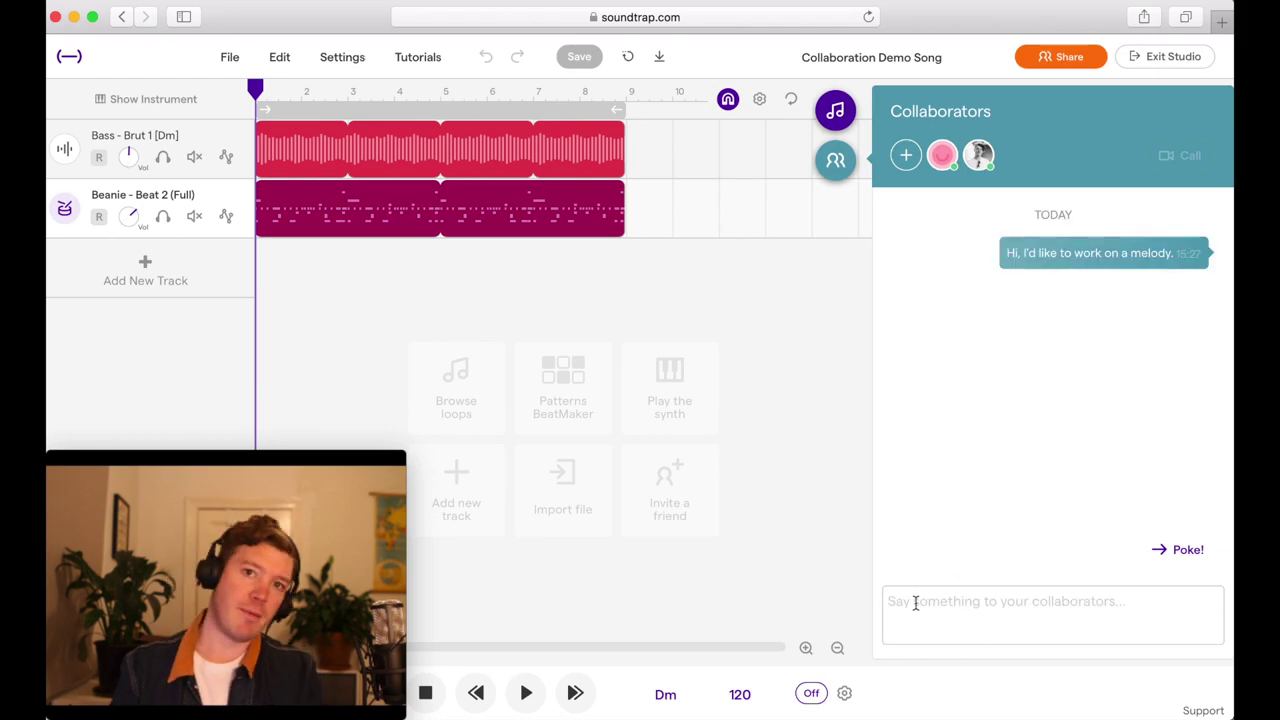
- View the received melody message in the host's studio chat, then switch windows back
key("super+Tab")
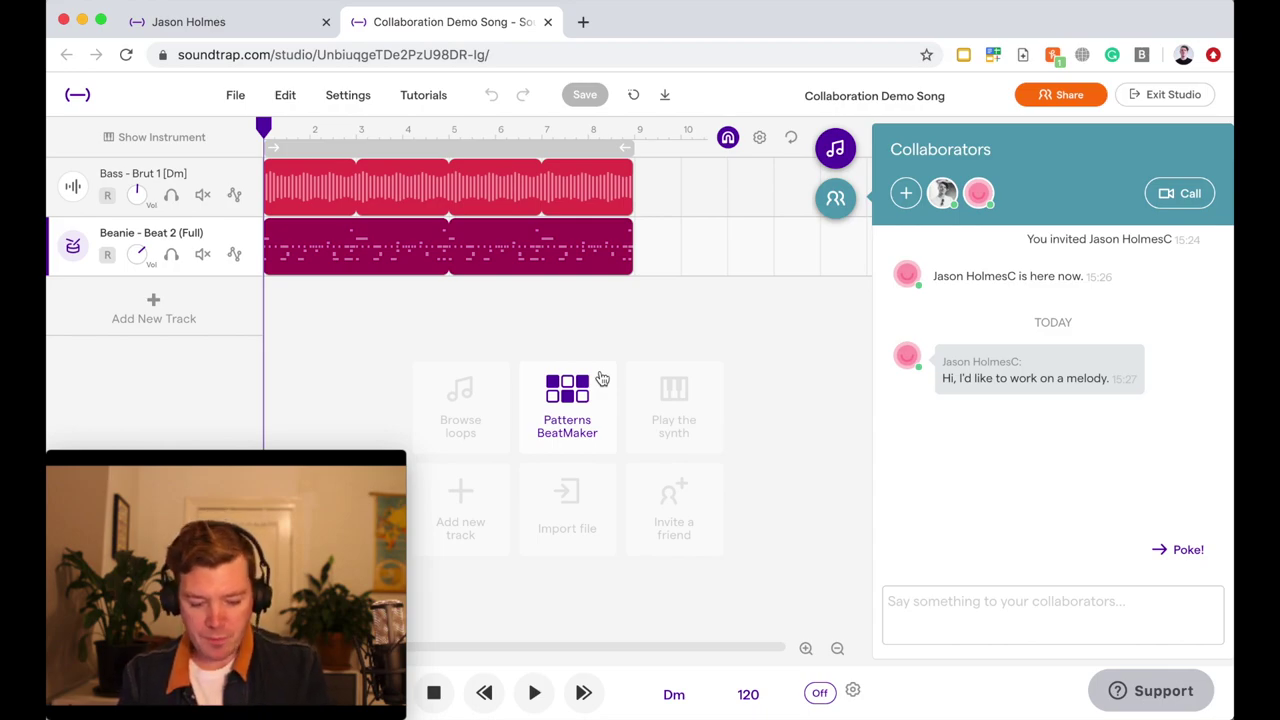
key("super+Tab")
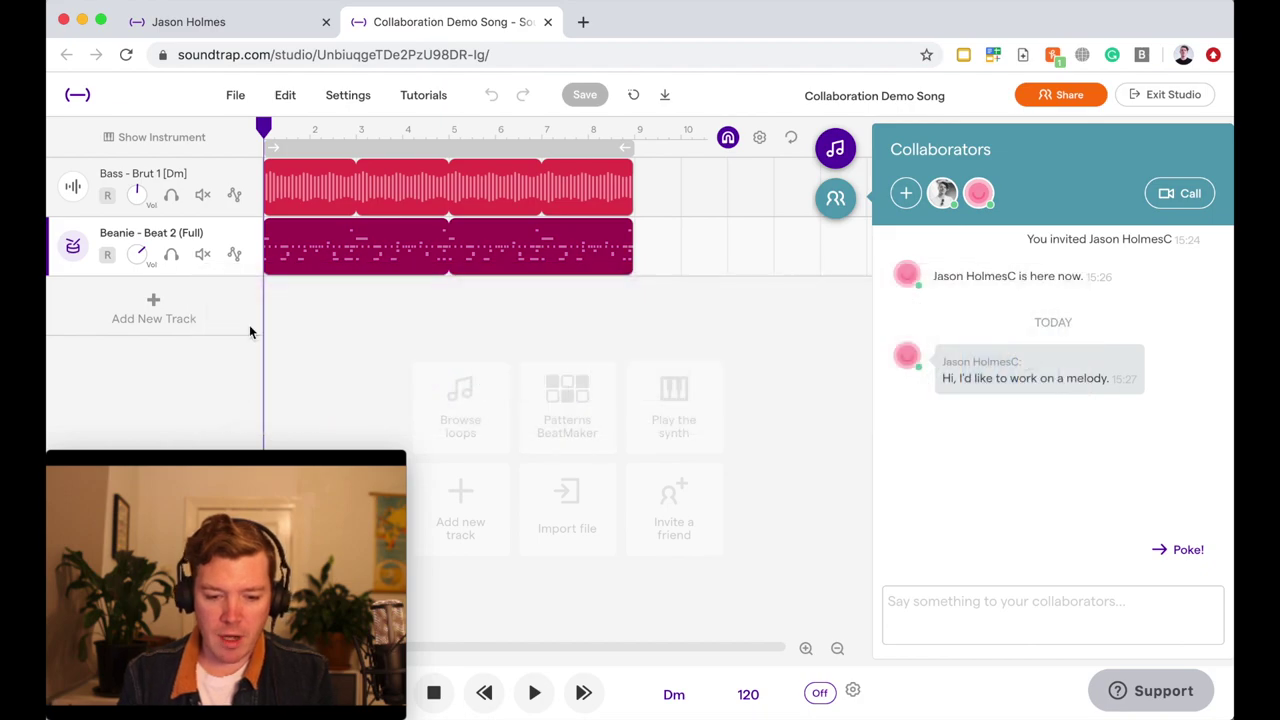
- Drag the Drums - Liverpool 6 loop from the Loops browser in as a third track and save
left_click(835, 148)
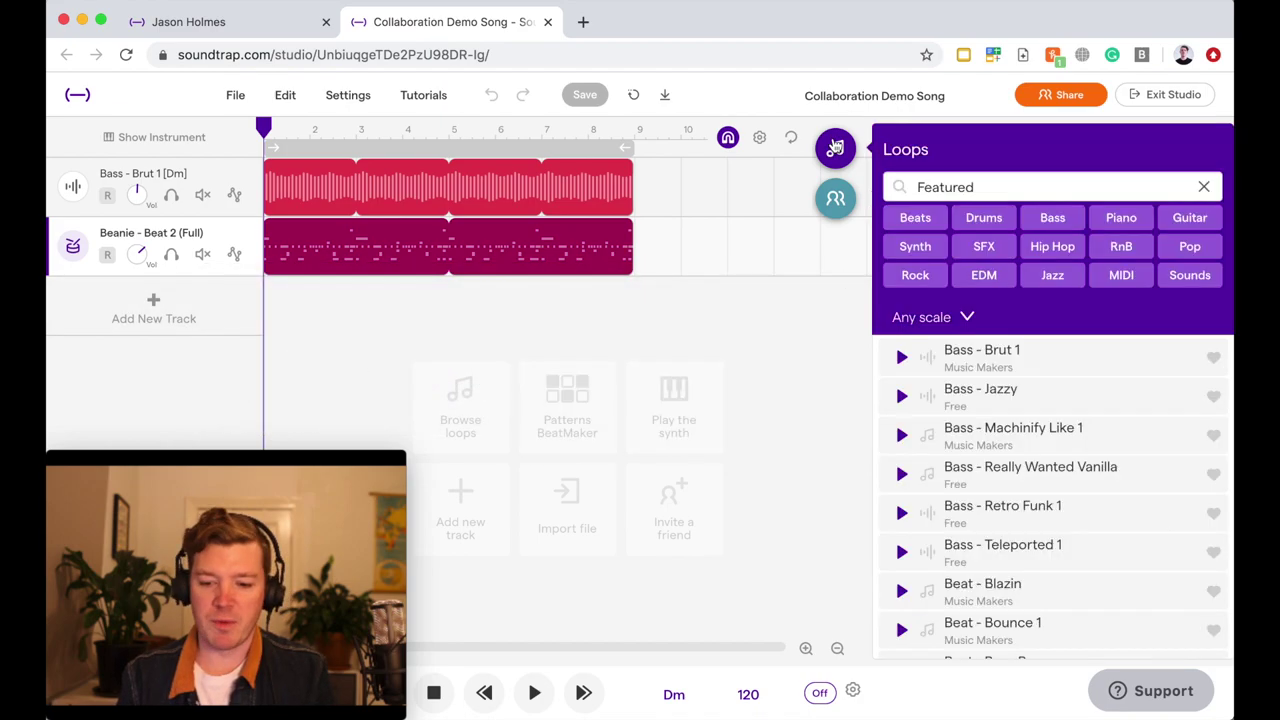
scroll(950, 410, "down", 10)
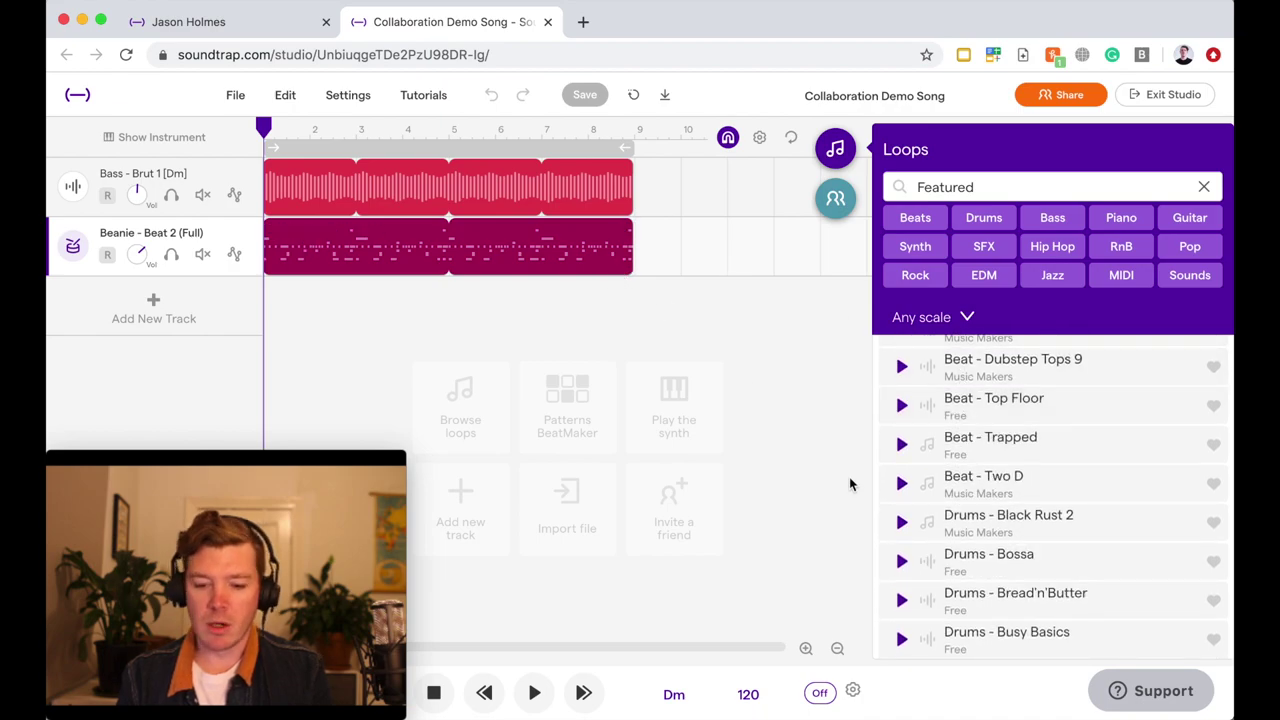
scroll(971, 586, "down", 4)
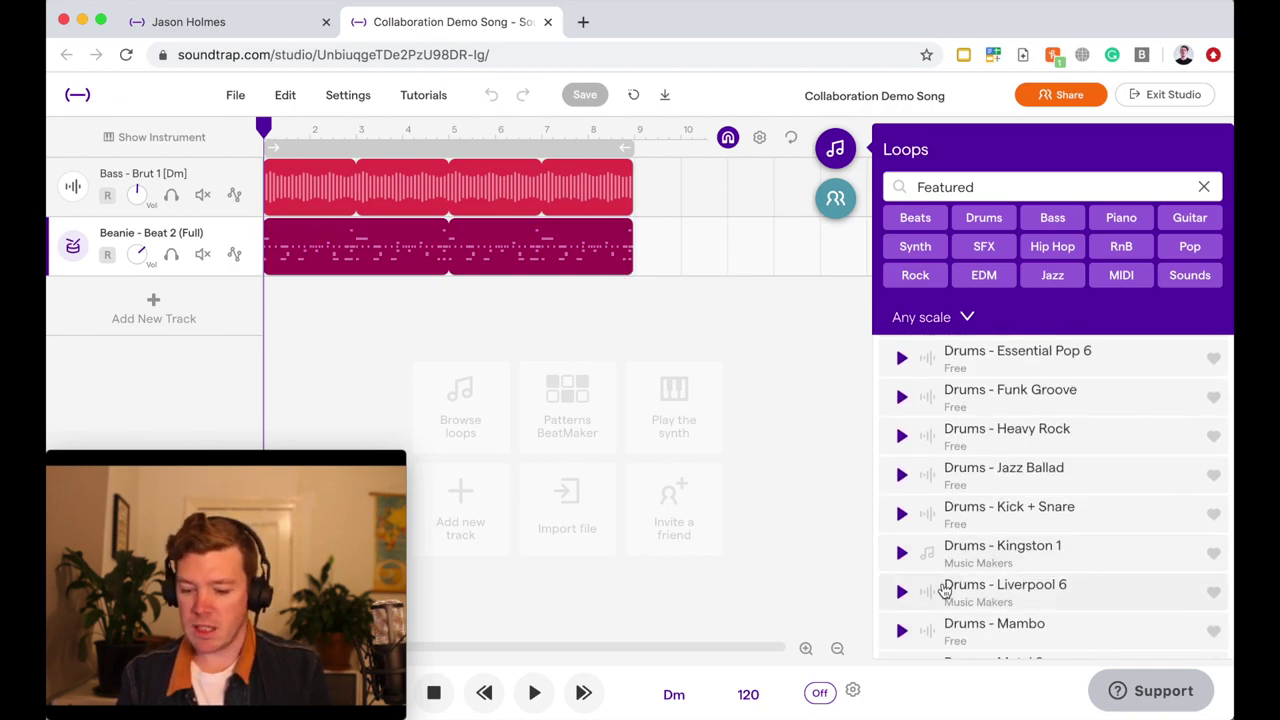
left_click_drag(971, 598, 257, 334)
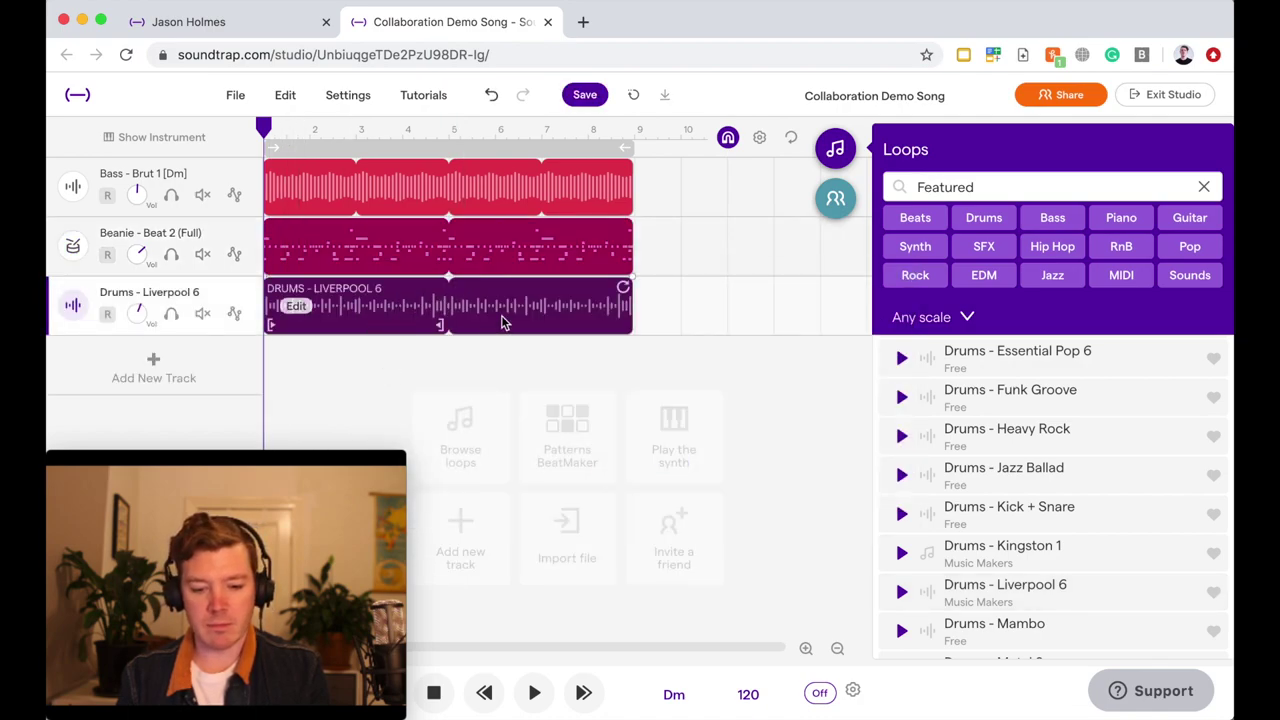
left_click(600, 97)
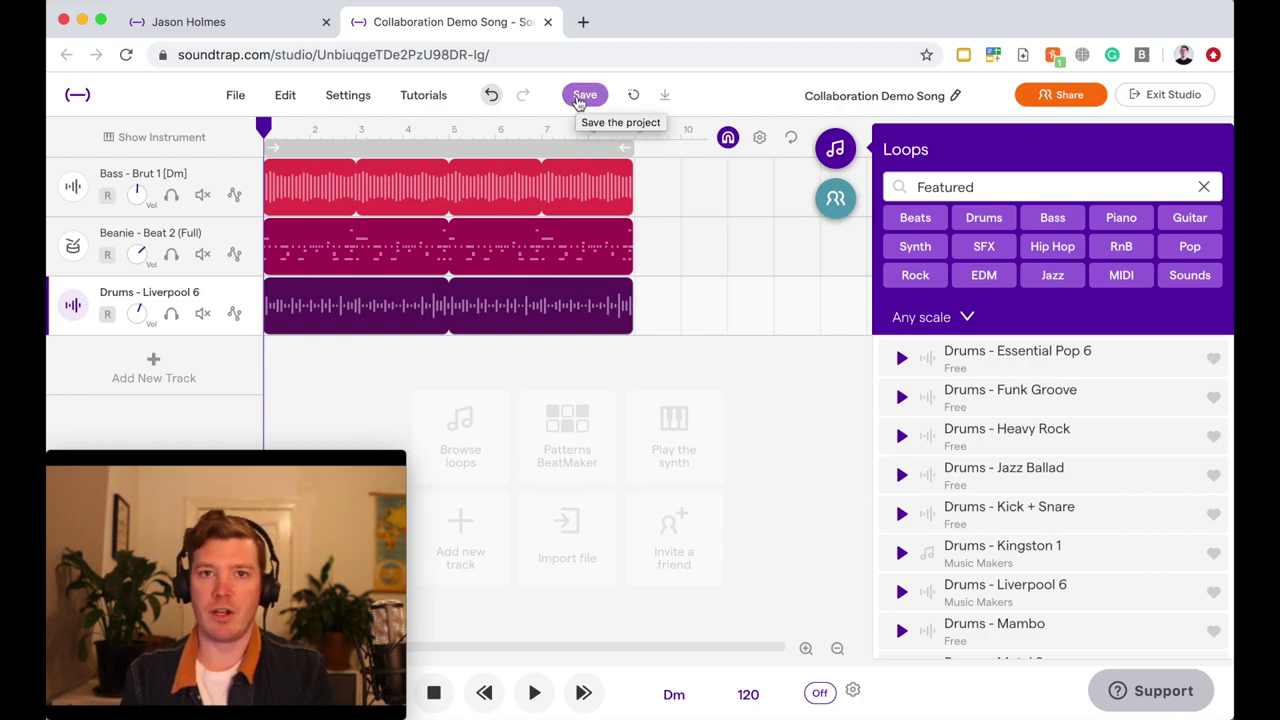
left_click(580, 97)
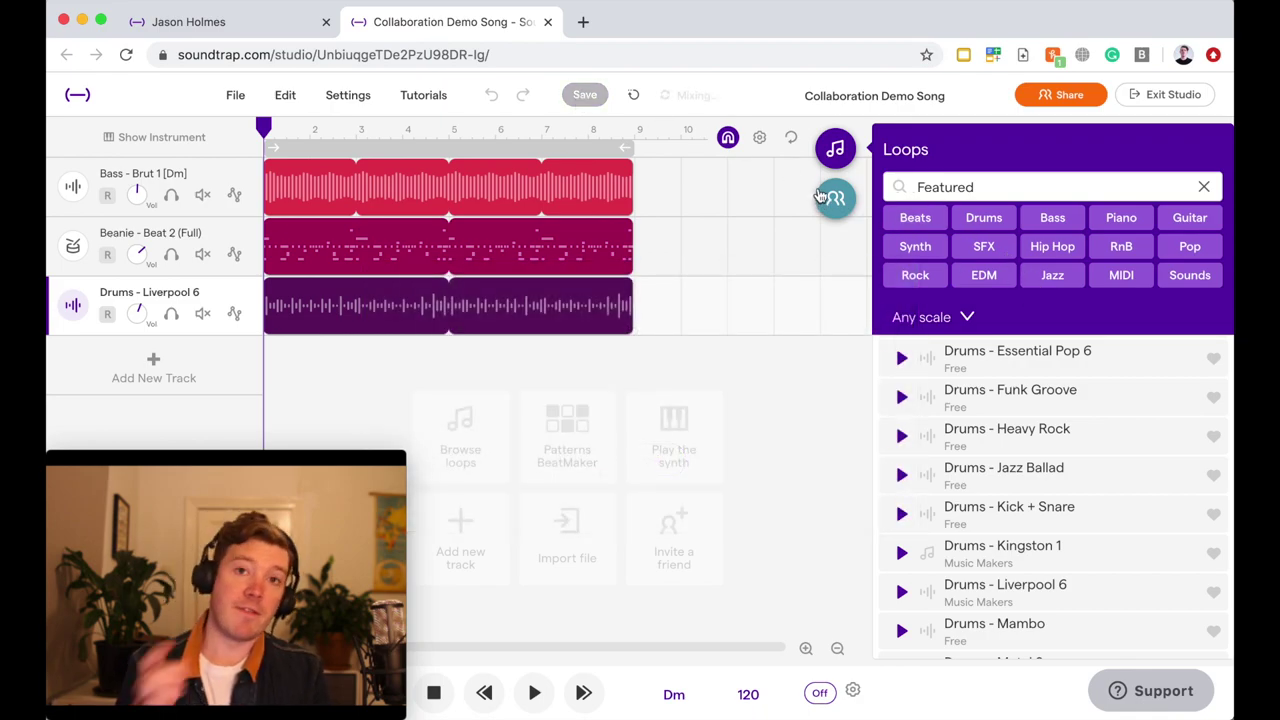
- Switch to the other account's window and Sync to pull in the Drums - Liverpool 6 track
key("super+Tab")
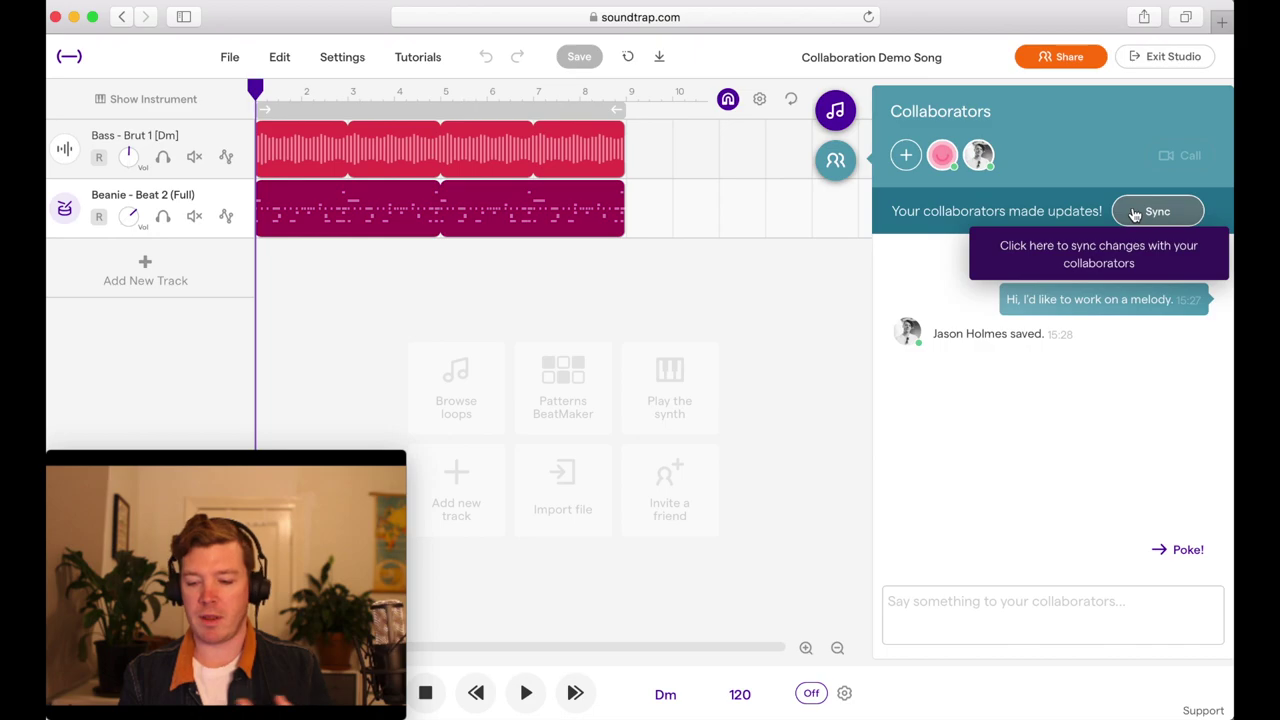
left_click(1135, 214)
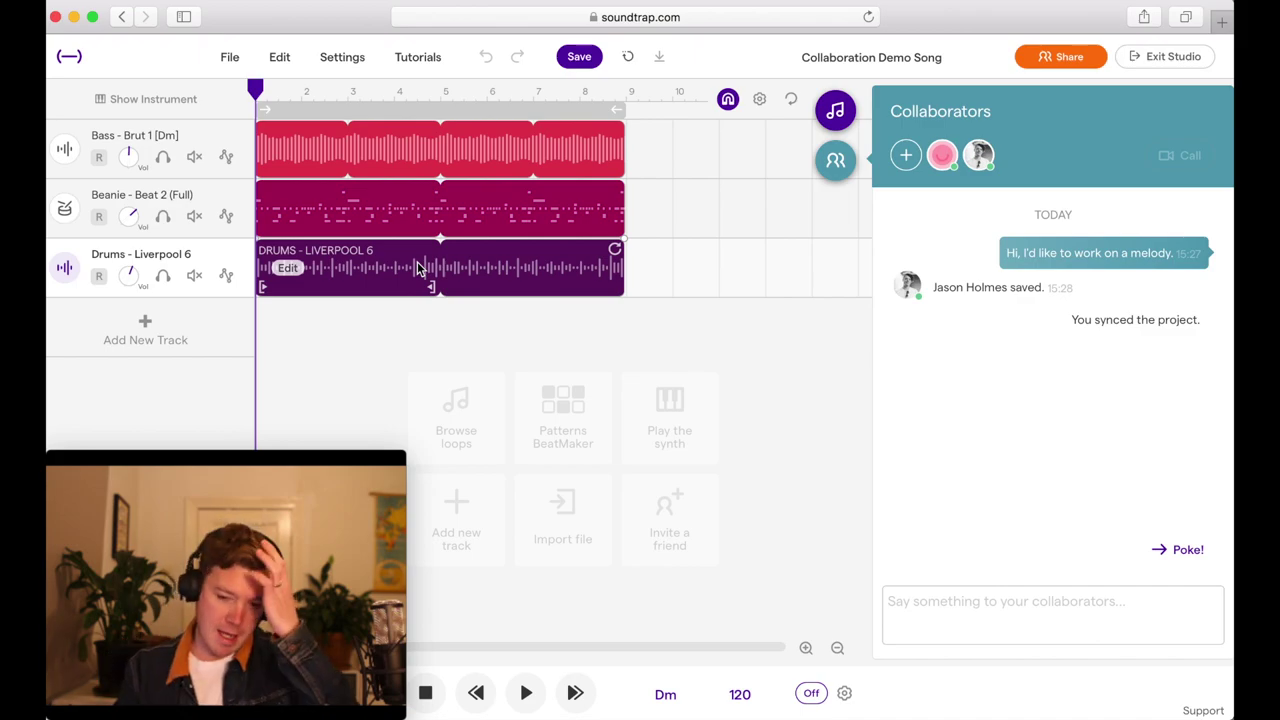
- Extend the Beanie - Beat 2 loop to bar 13, save, and switch to the collaborator's window
left_click(835, 113)
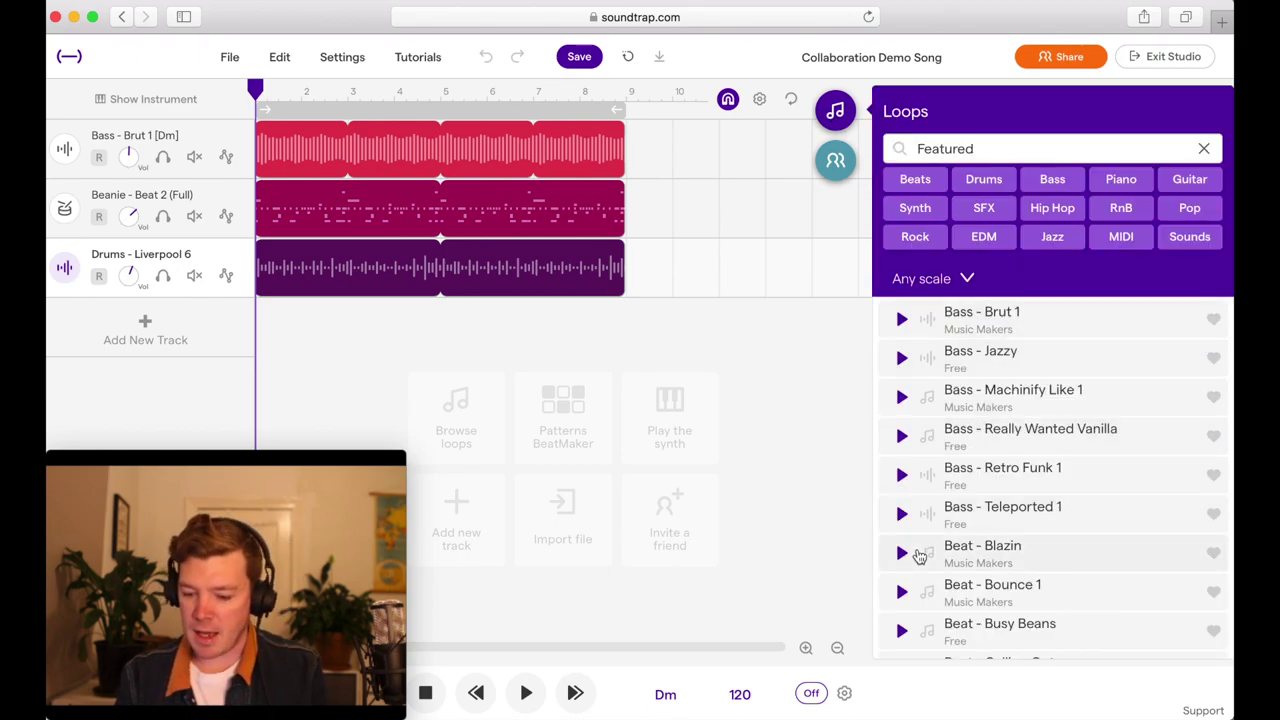
left_click(598, 210)
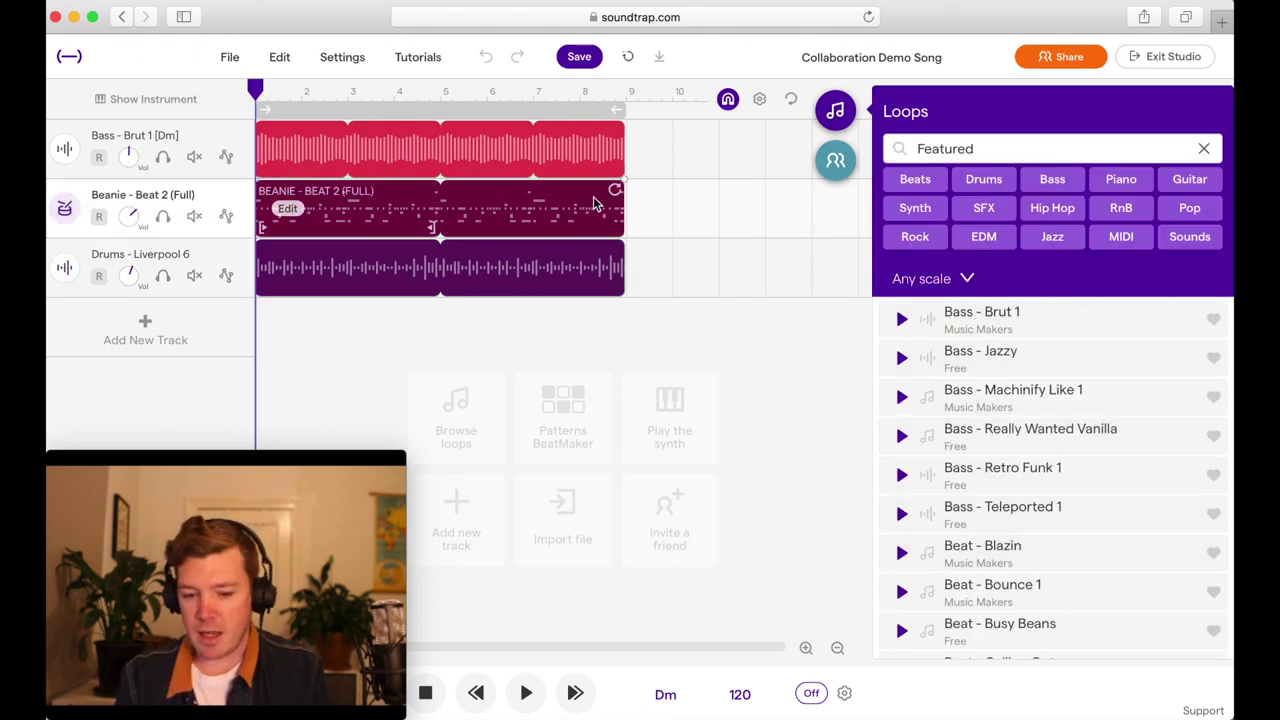
left_click_drag(612, 194, 803, 206)
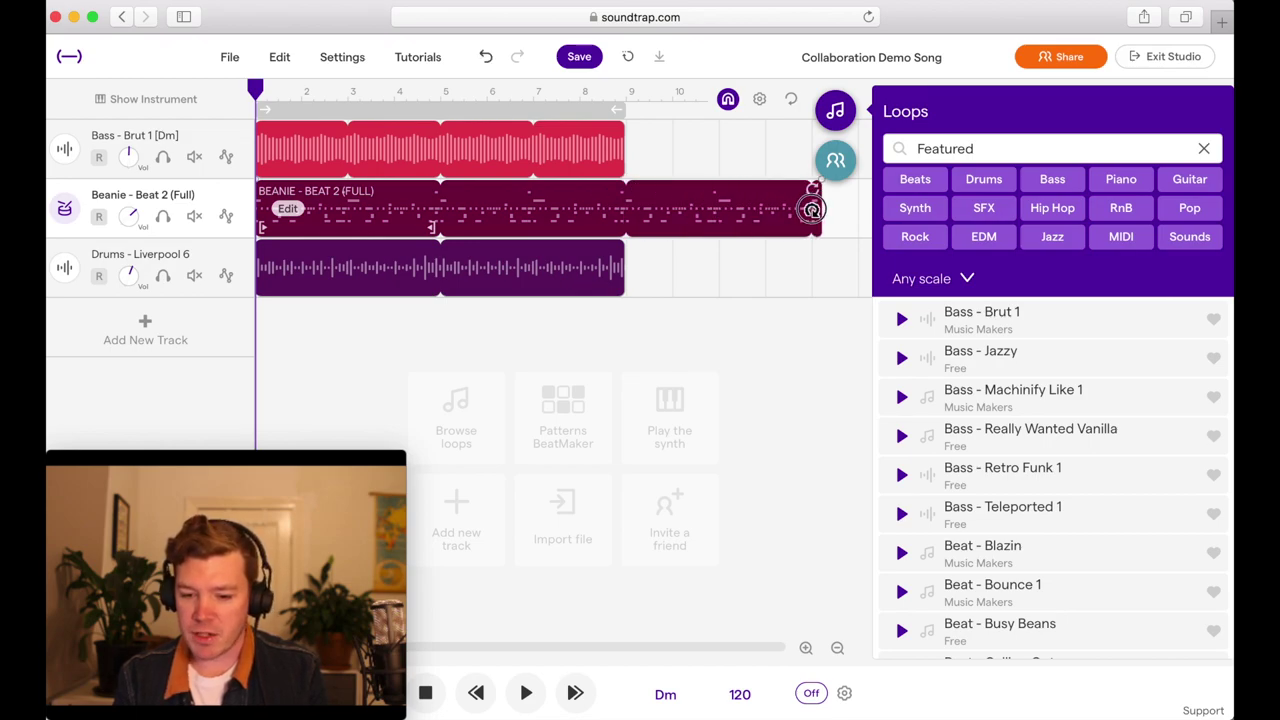
left_click(580, 58)
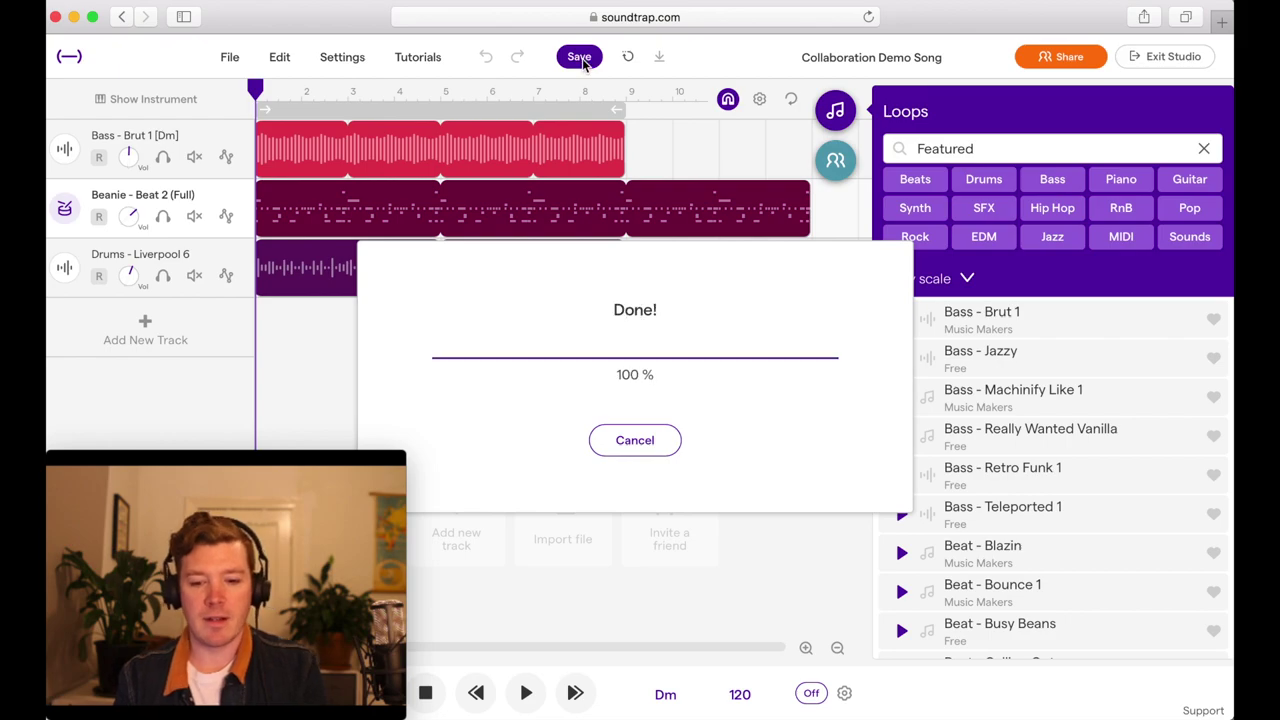
key("super+Tab")
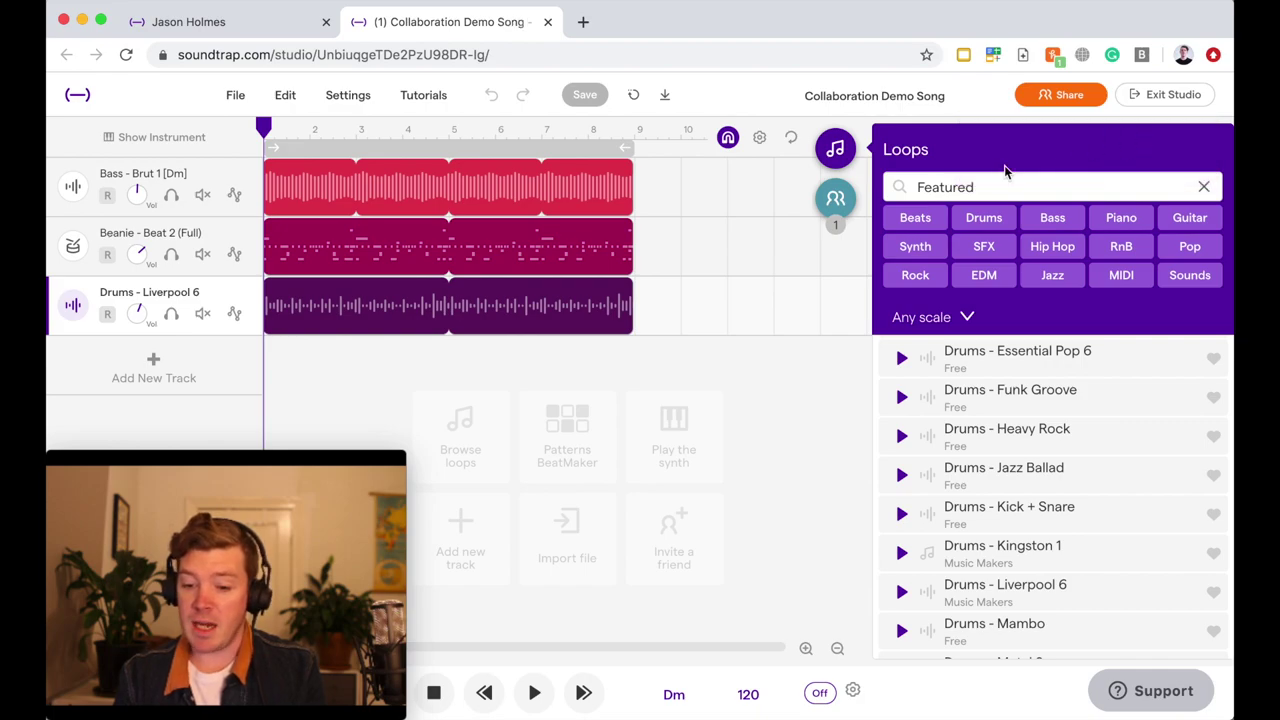
- Sync the extended Beanie beat in from the Collaborators panel, then close the panel
left_click(837, 198)
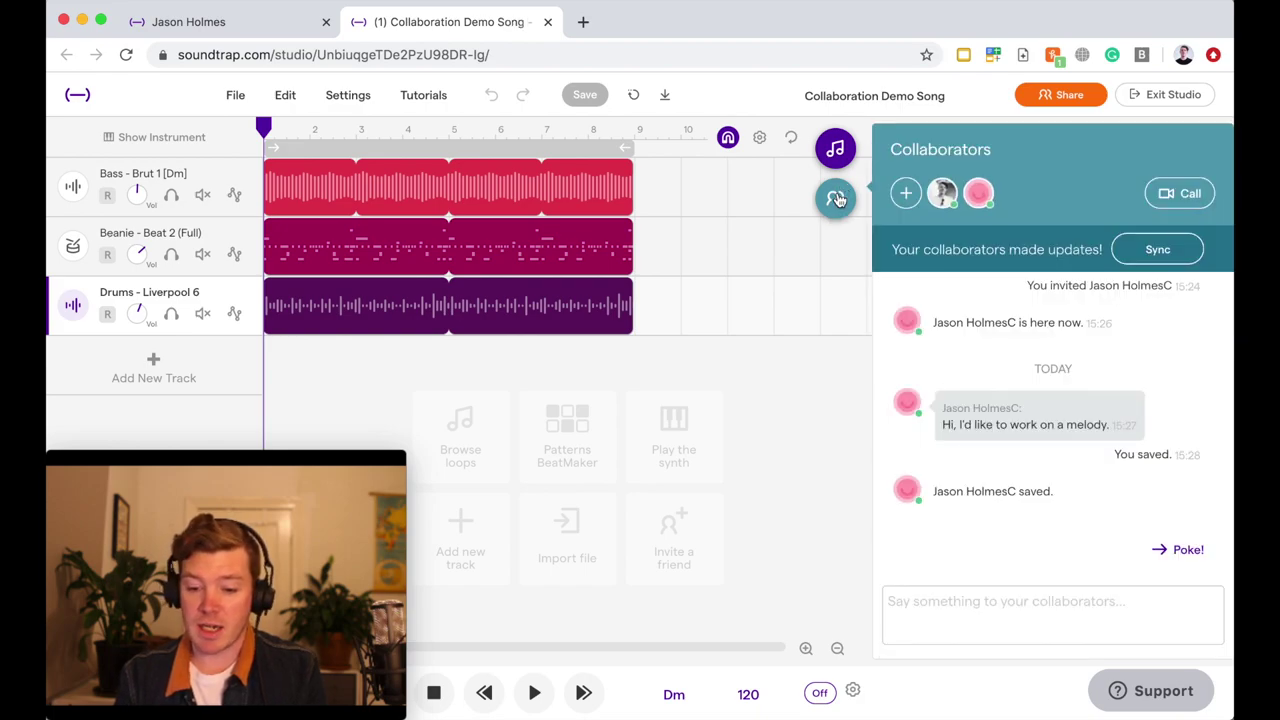
left_click(1140, 252)
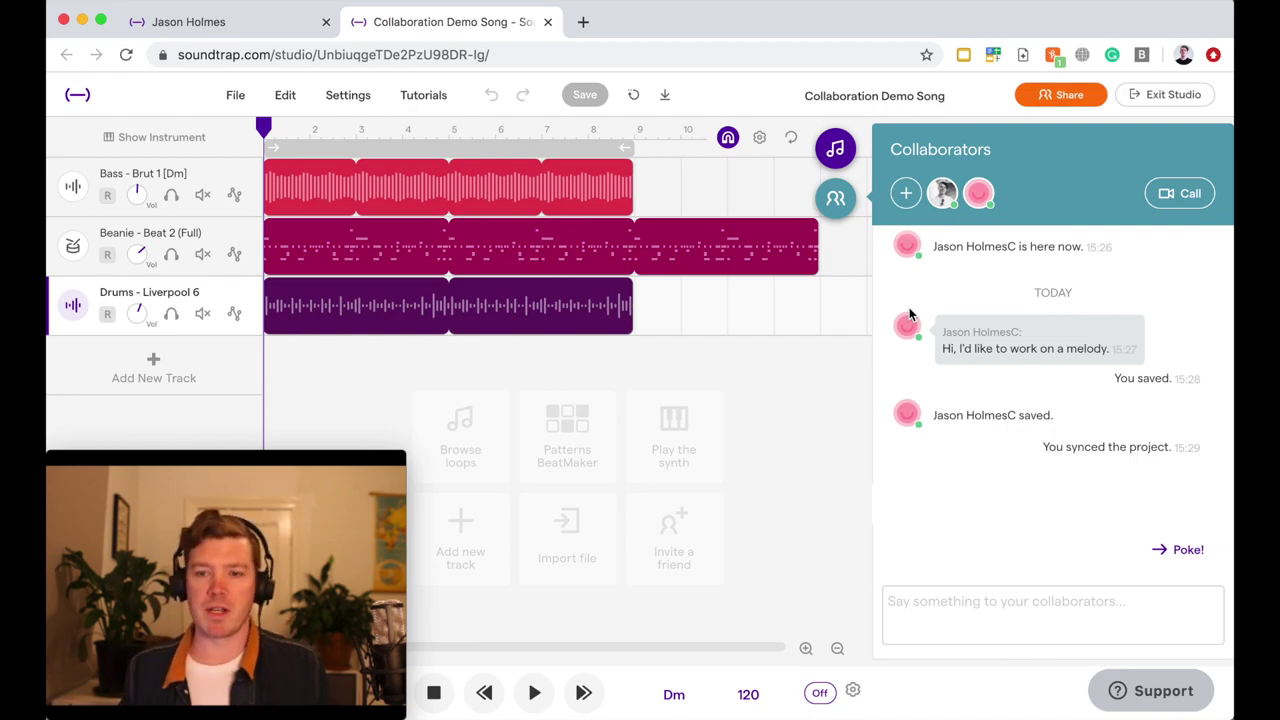
left_click(835, 197)
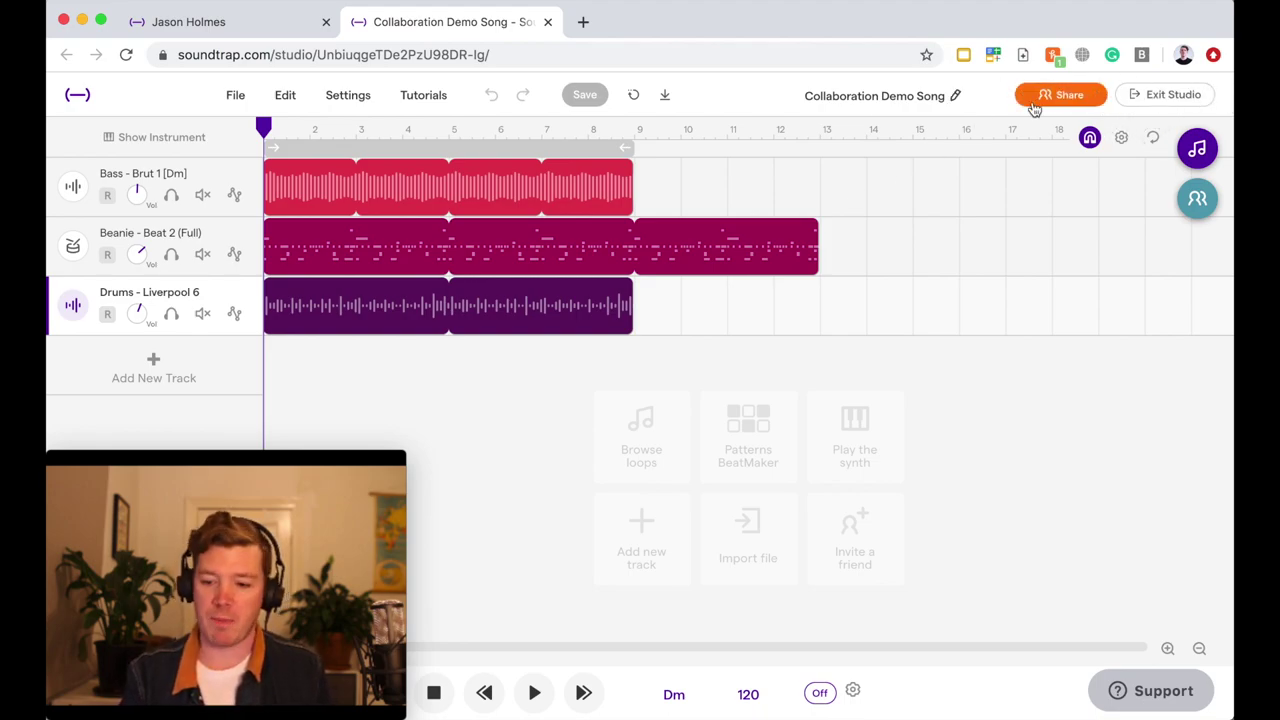
- Check the account's profile page, then view its Messages inbox of collaboration invites
left_click(218, 22)
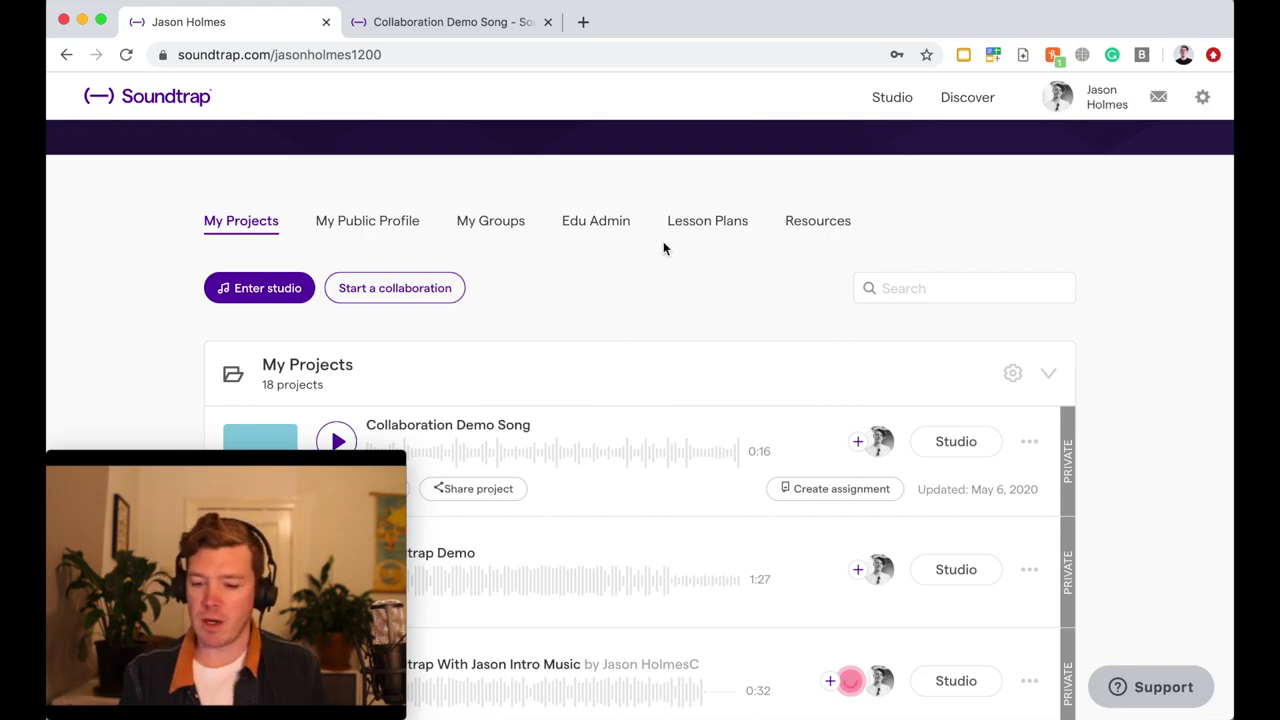
left_click(1158, 97)
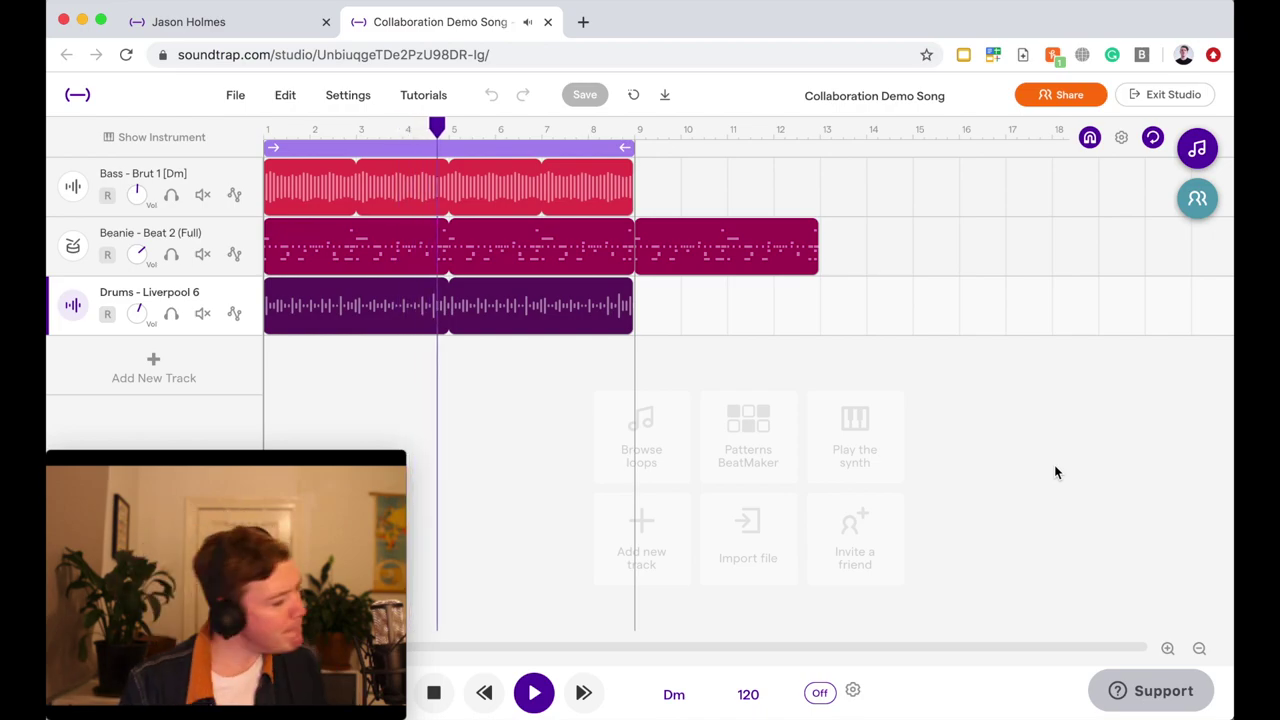
- Stop Collaboration Demo Song playback at around bar 5
key("space")
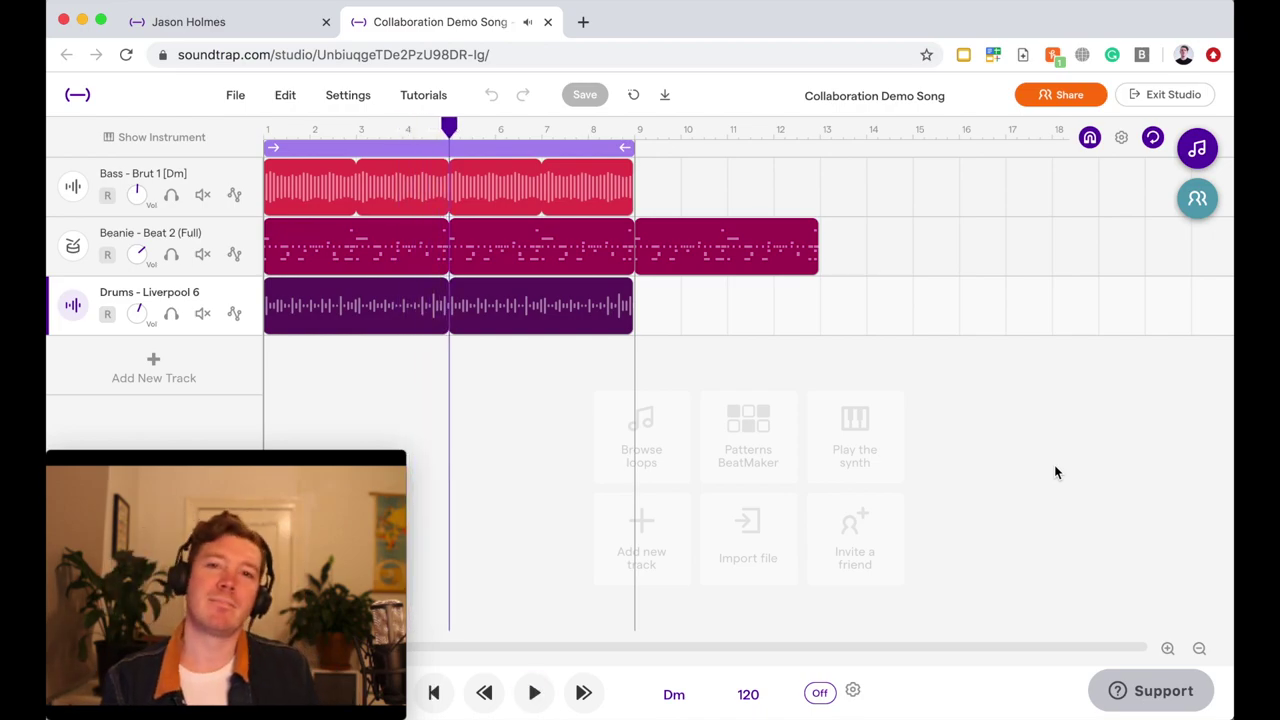